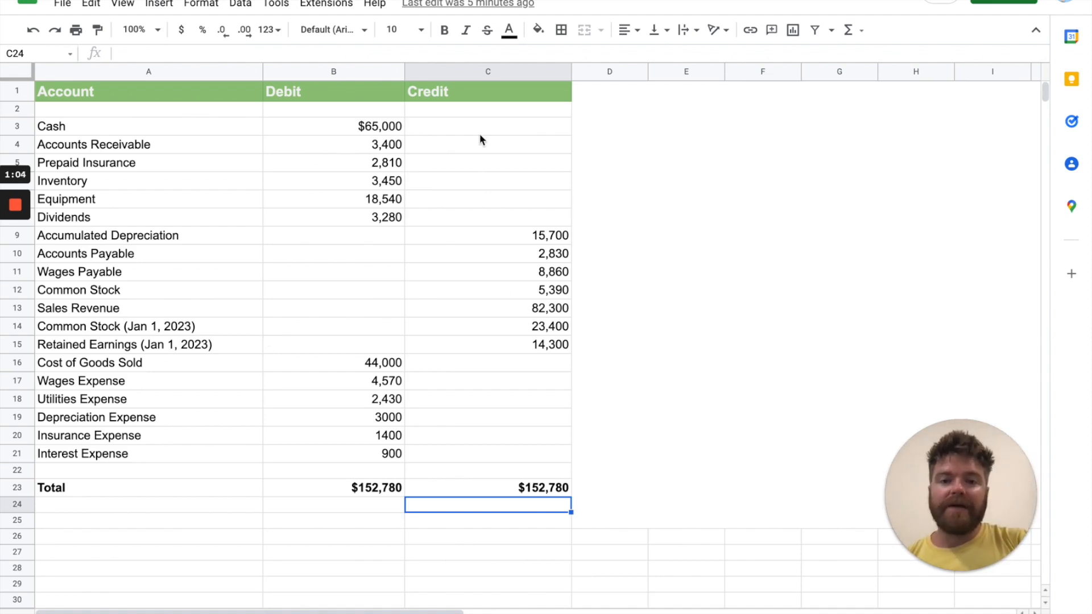
# Check the formulas behind the Debit and Credit totals of the trial balance
pyautogui.click(391, 493)
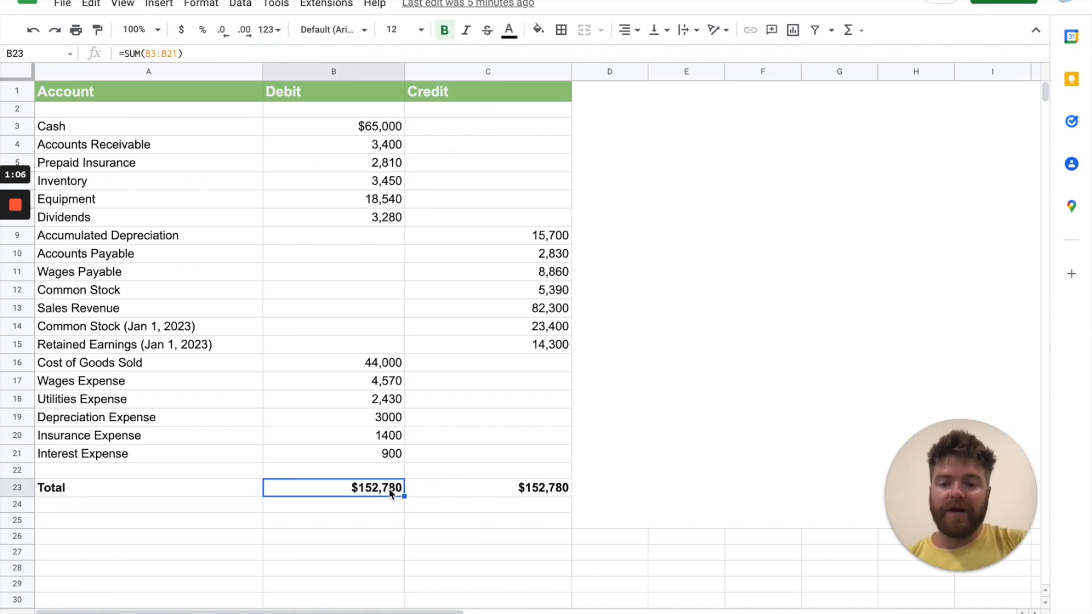
pyautogui.press('Right')
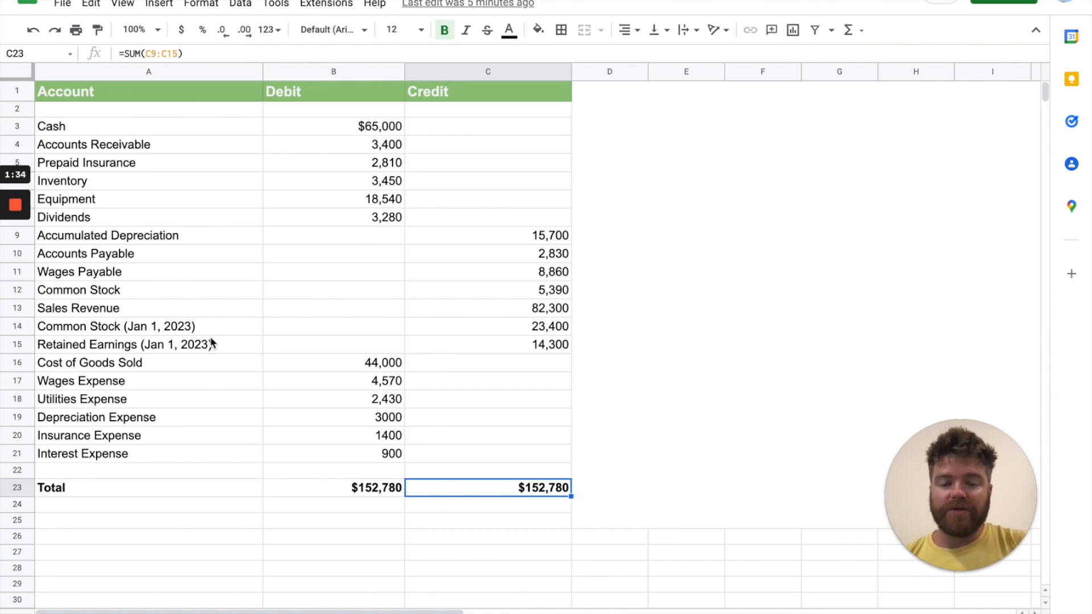
# Open the Statement of Changes in Equity sheet and read the note attached to the Common Shares heading
pyautogui.moveTo(495, 609)
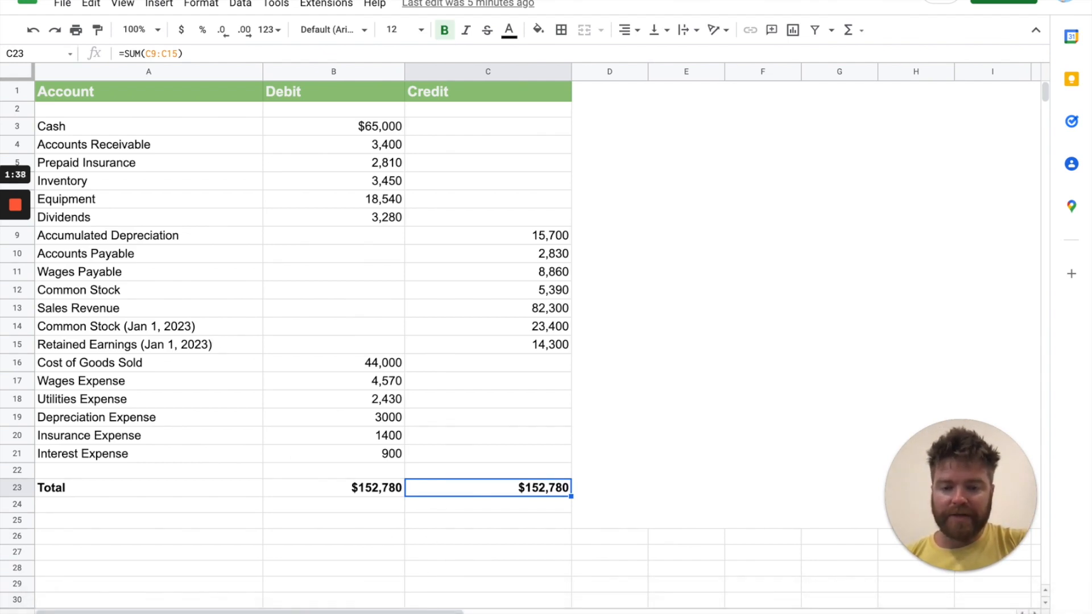
pyautogui.click(398, 613)
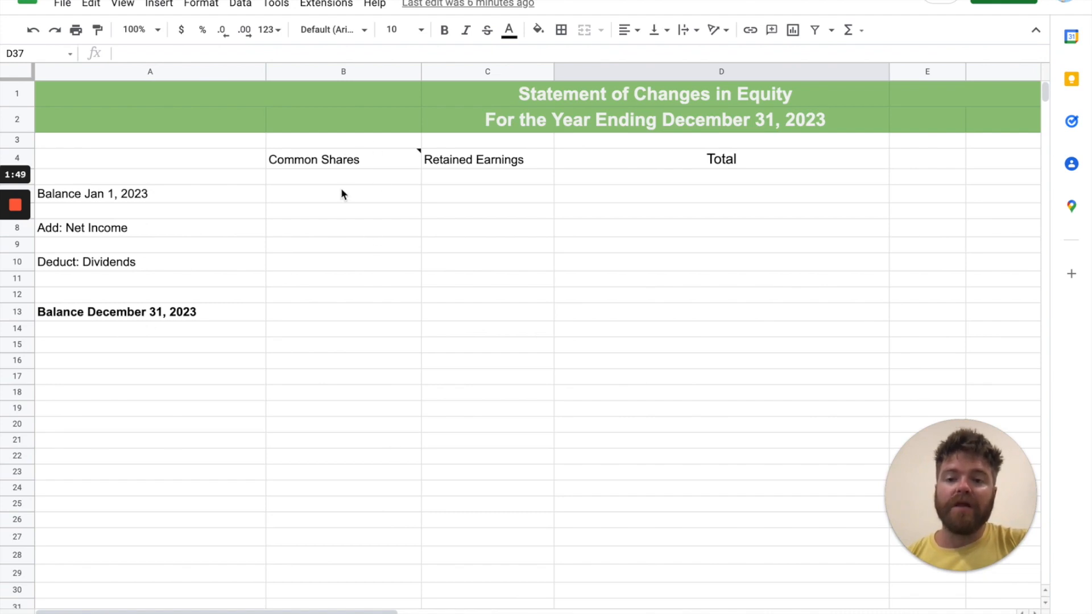
pyautogui.moveTo(343, 165)
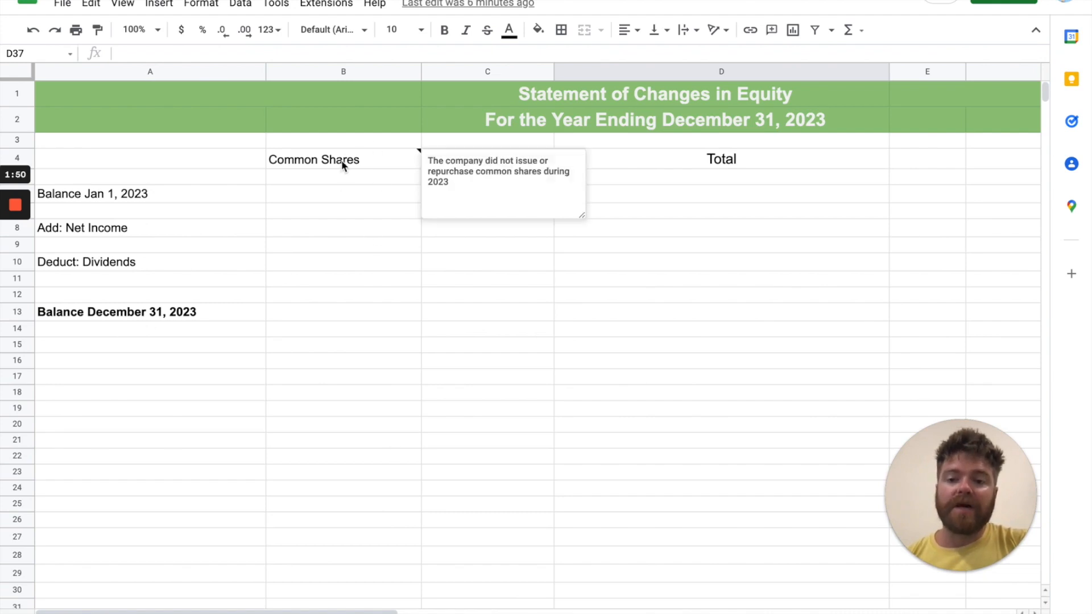
pyautogui.click(530, 318)
pyautogui.click(515, 166)
pyautogui.click(408, 246)
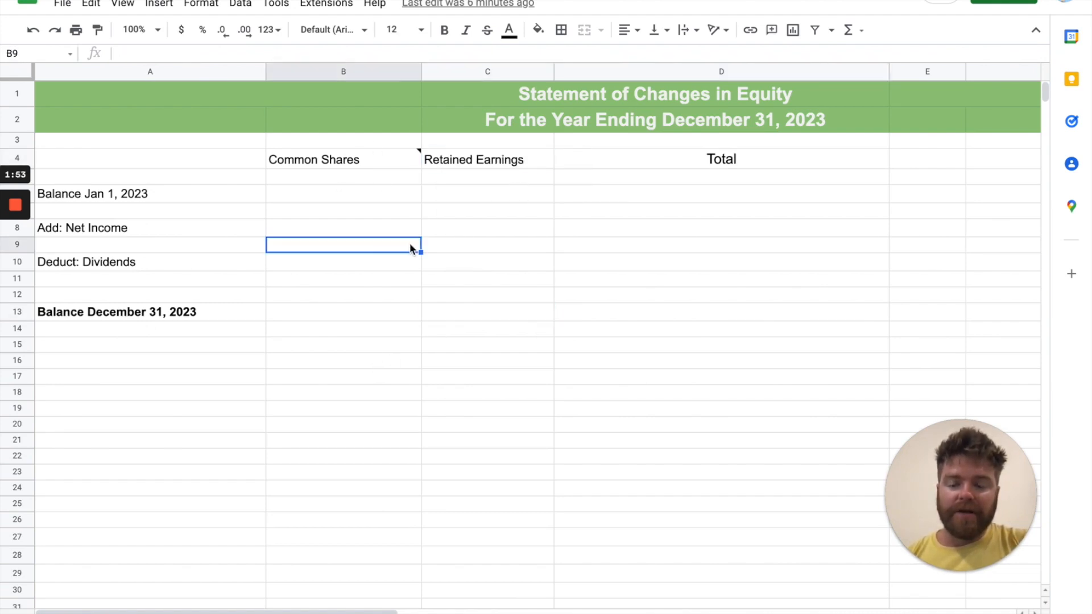
pyautogui.moveTo(362, 160)
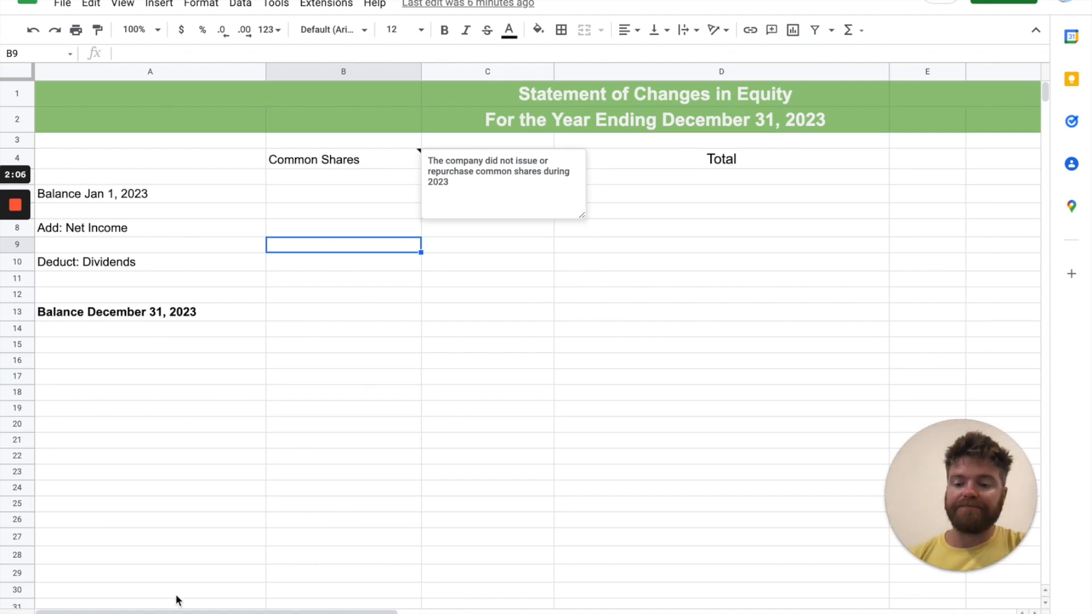
# Look up Common Stock (Jan 1, 2023) in the trial balance and enter $23,400 as the Common Shares balance at Jan 1, 2023
pyautogui.click(364, 613)
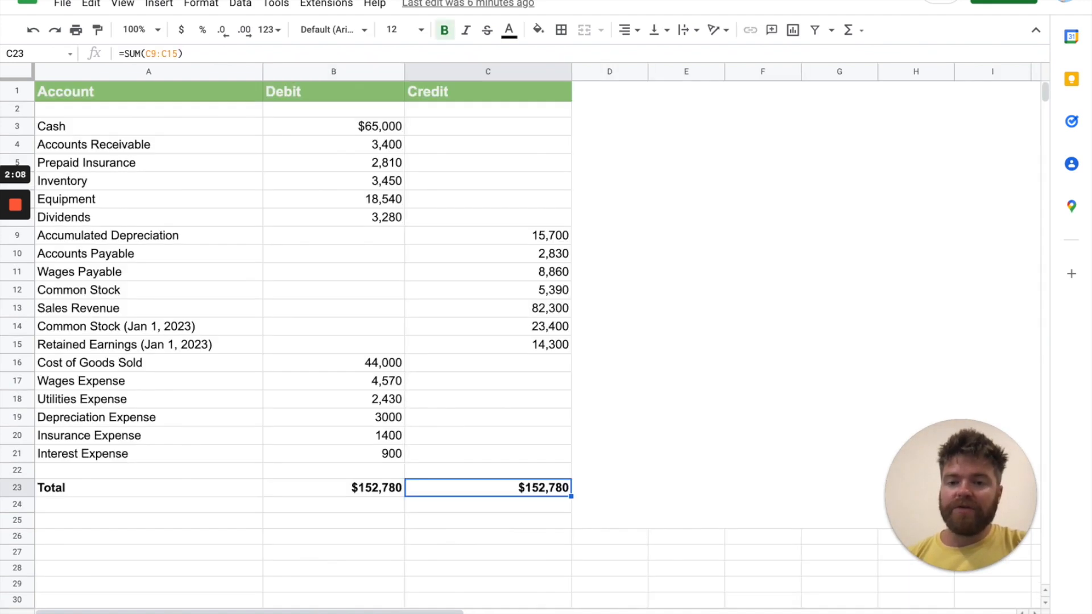
pyautogui.click(113, 326)
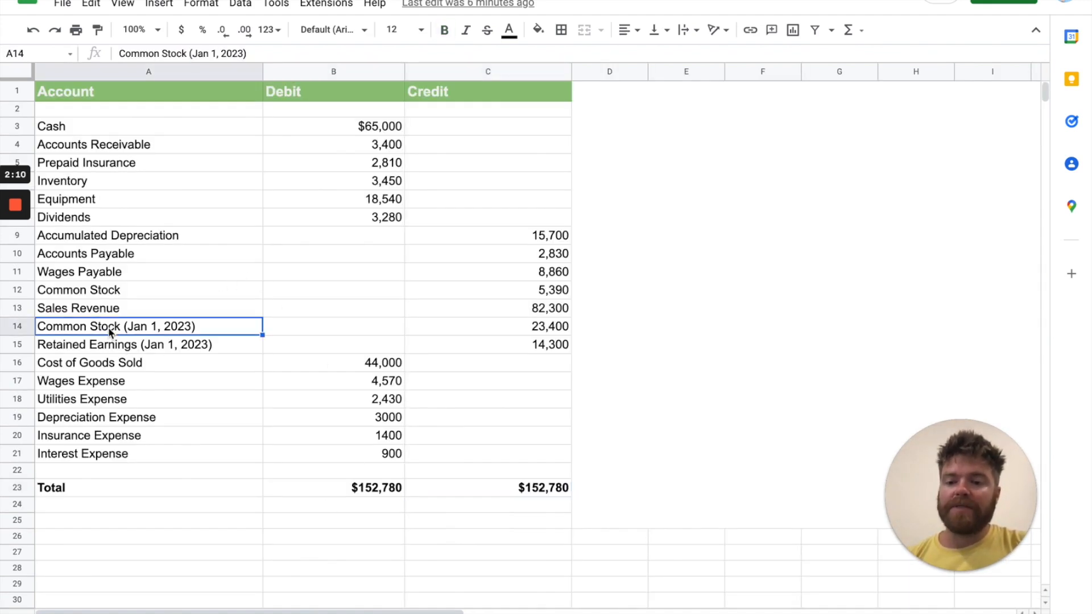
pyautogui.click(534, 333)
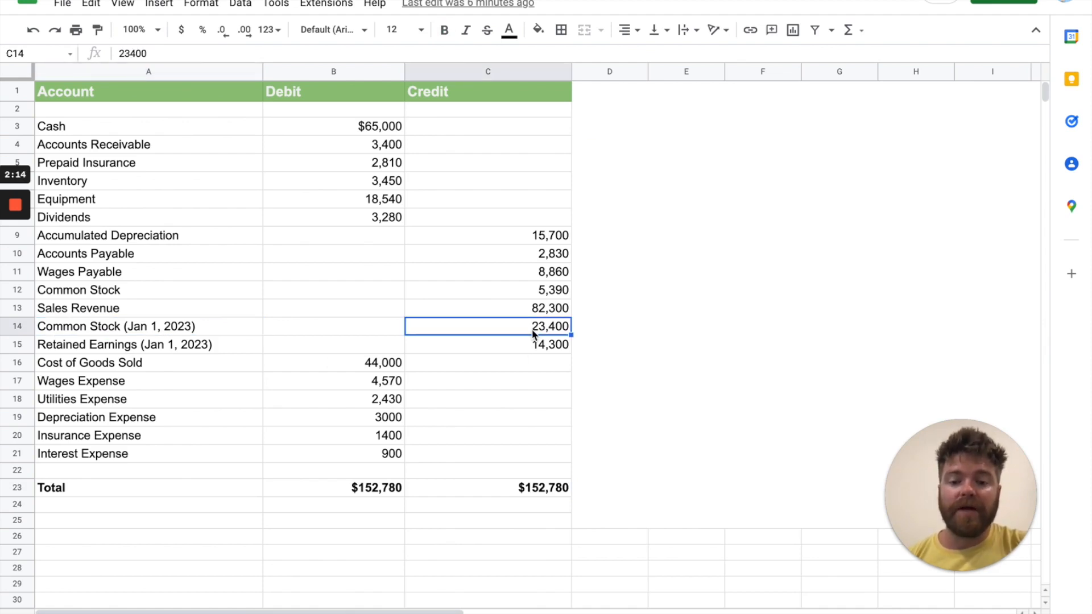
pyautogui.click(446, 613)
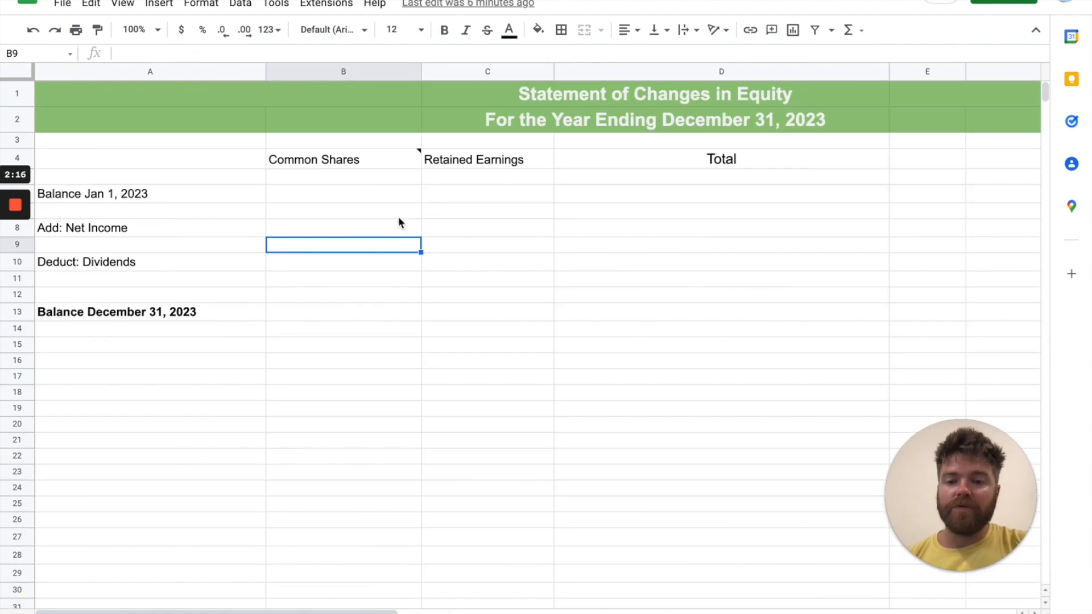
pyautogui.click(358, 195)
pyautogui.write('$')
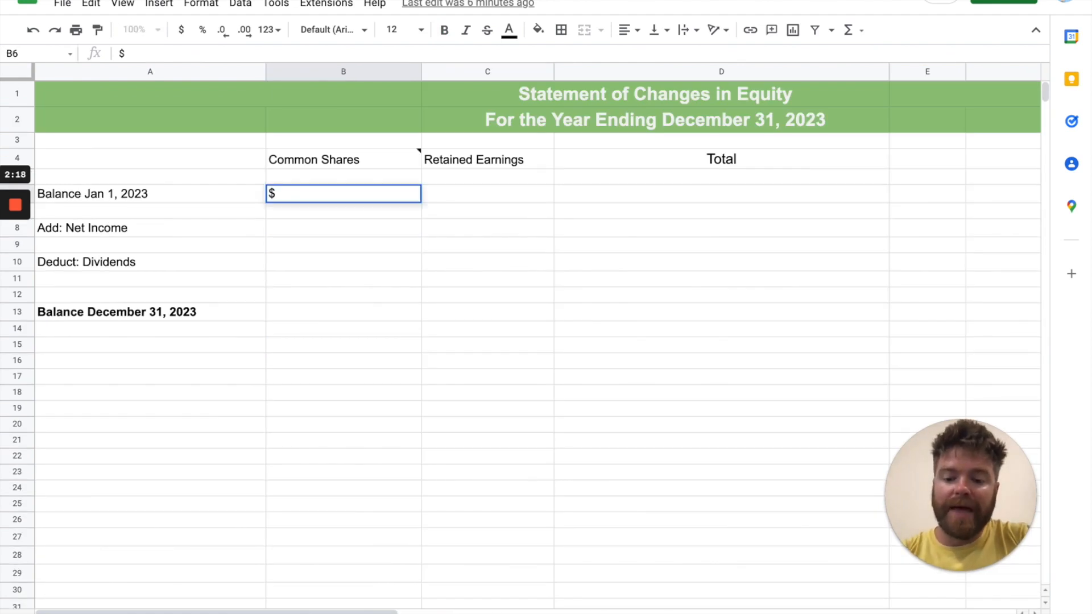
pyautogui.write('23,400')
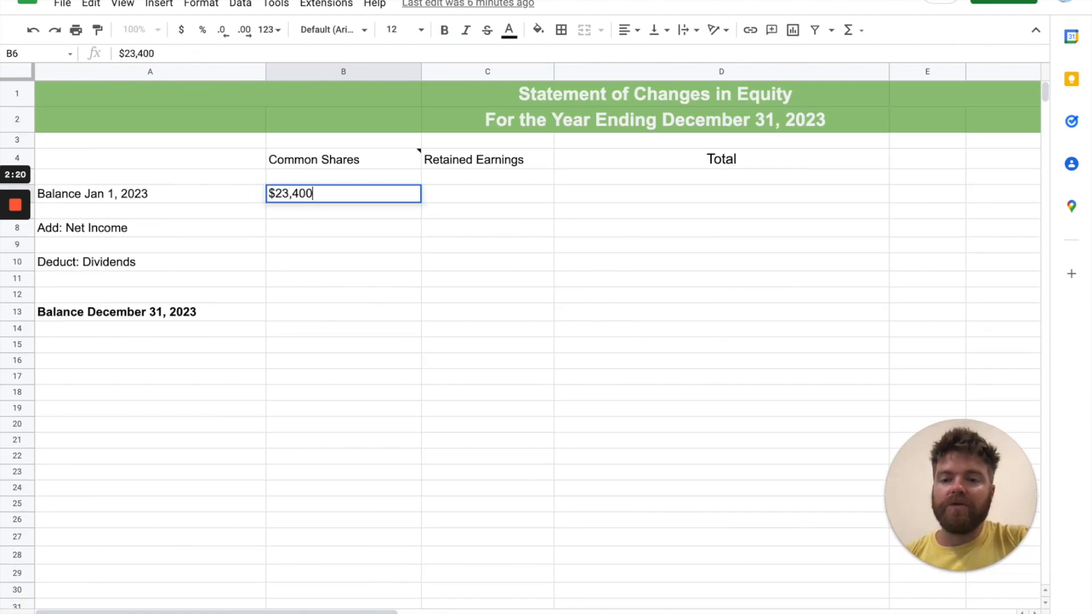
pyautogui.press('Return')
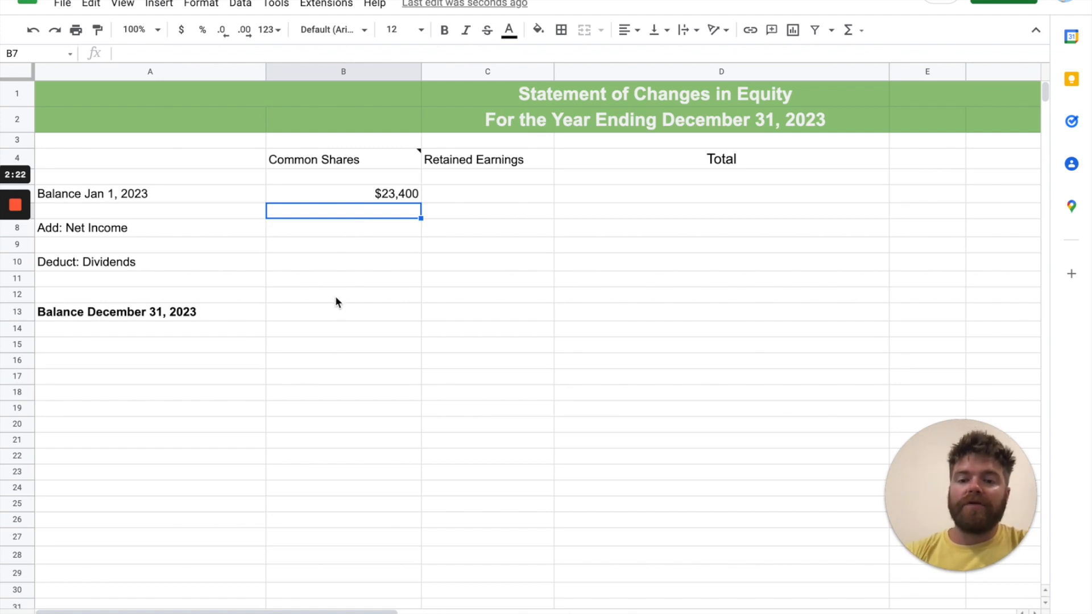
# Review the Net Income and Dividends rows of the statement against the Common Shares and Retained Earnings columns
pyautogui.click(343, 231)
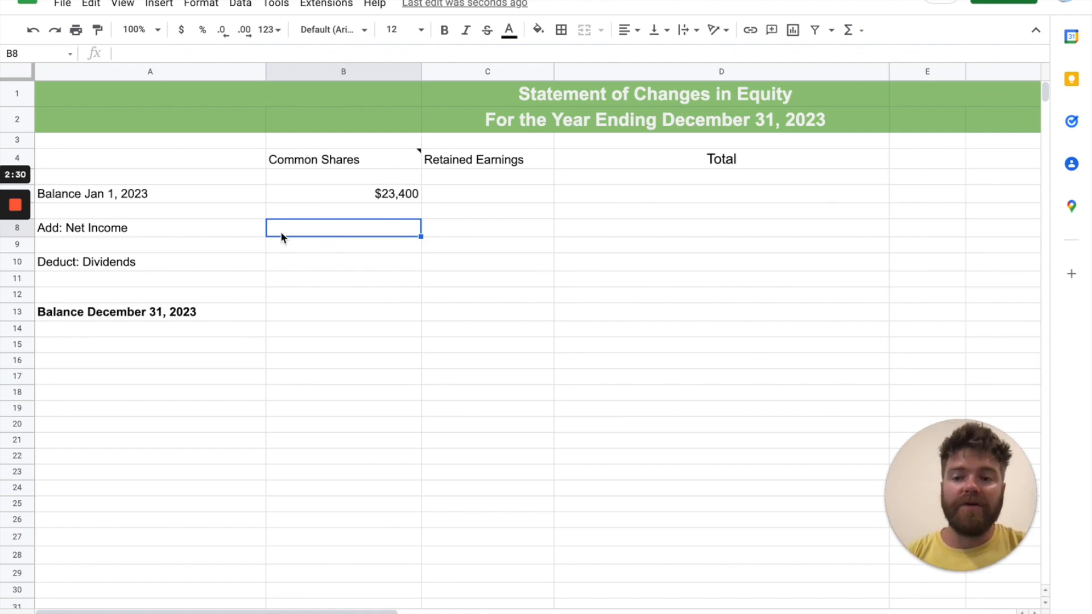
pyautogui.click(215, 232)
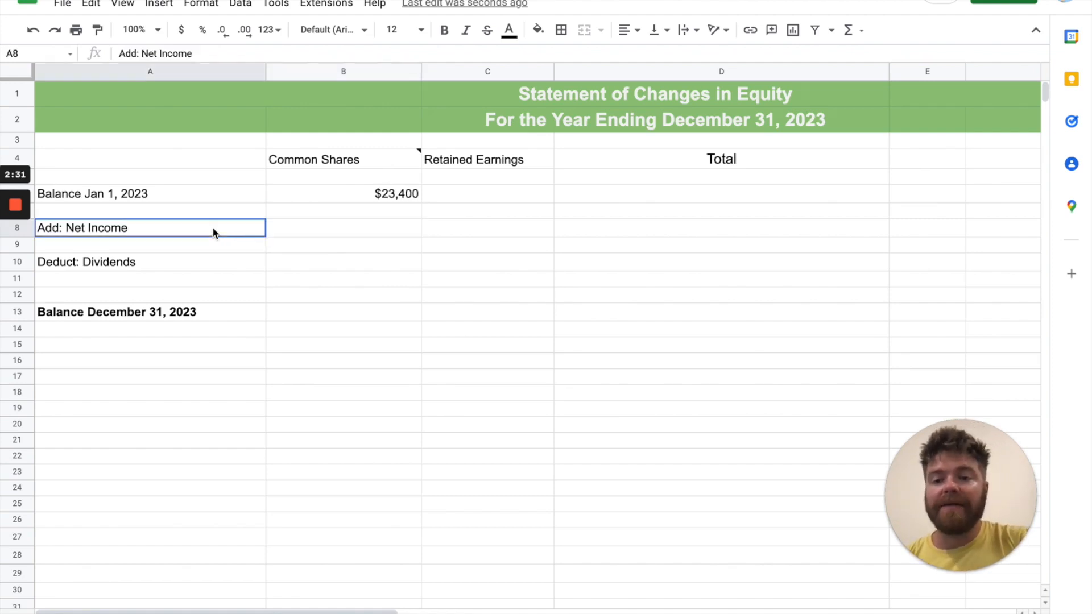
pyautogui.click(488, 231)
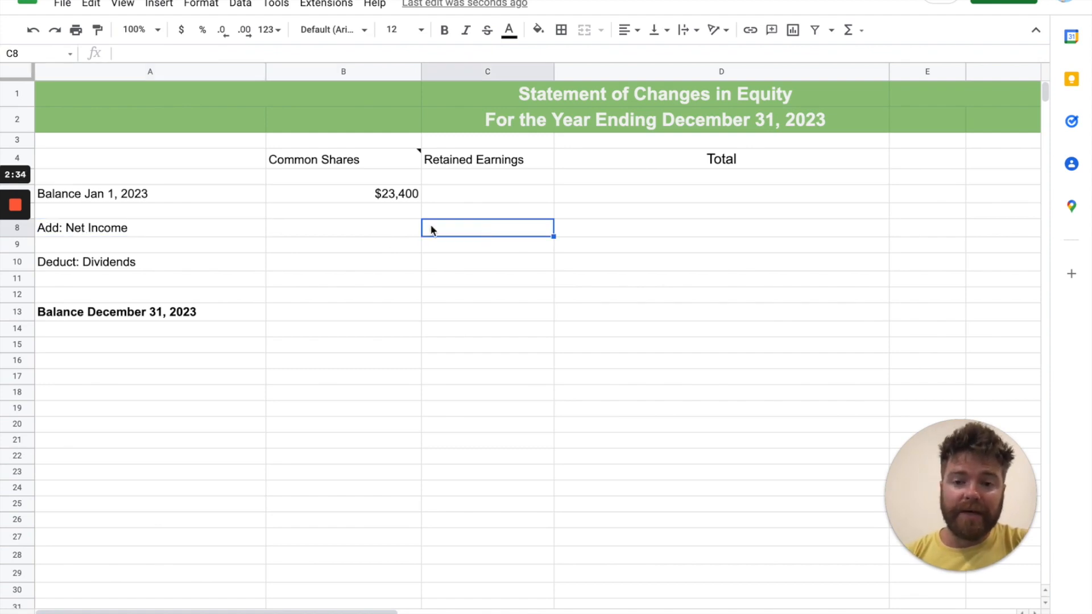
pyautogui.click(400, 230)
pyautogui.click(172, 268)
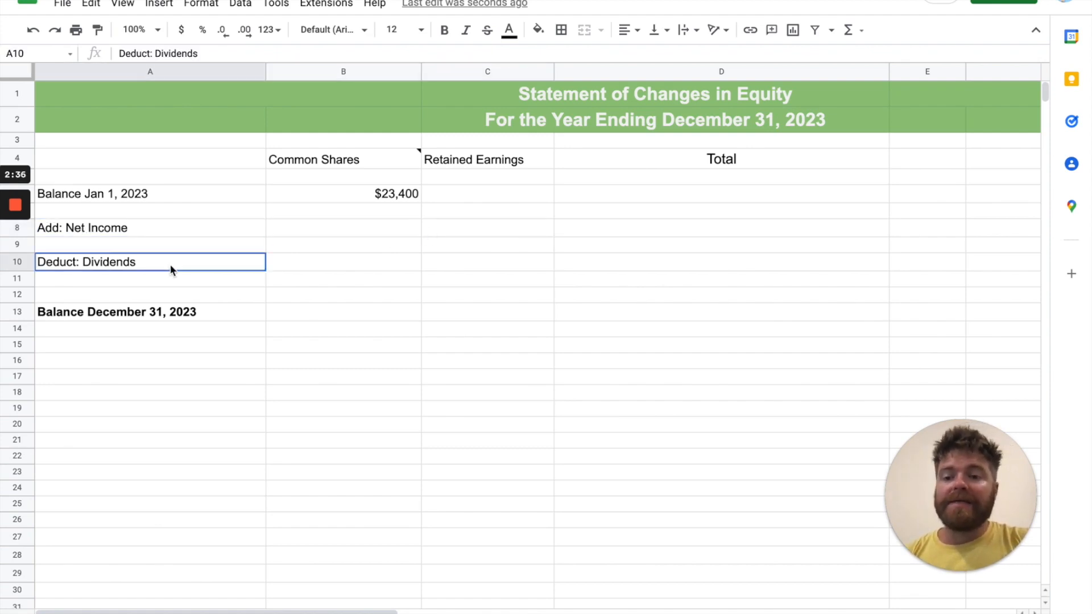
pyautogui.click(286, 262)
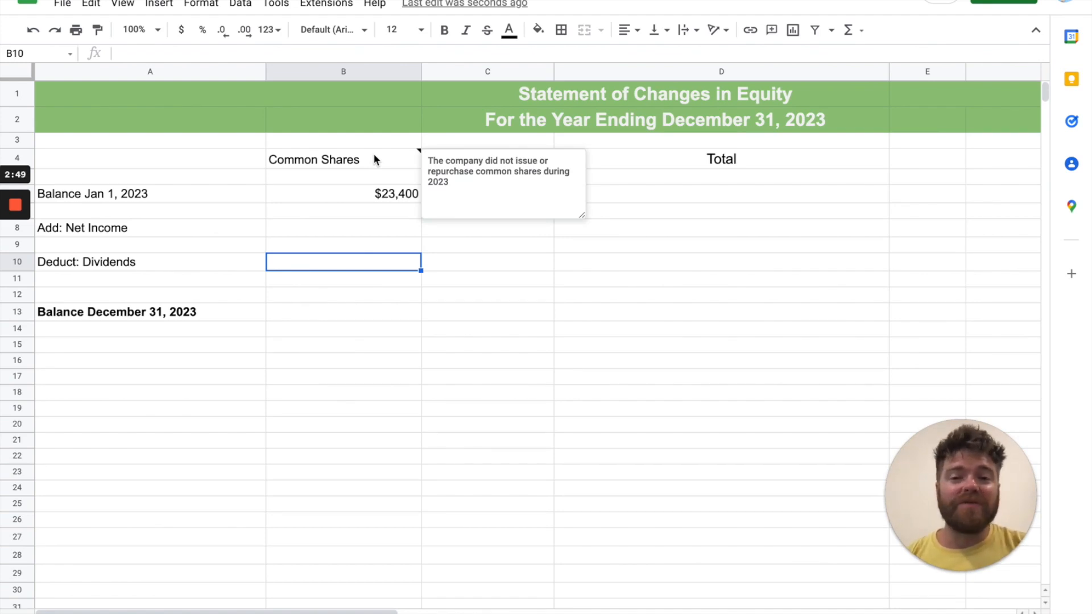
# Copy the Jan 1, 2023 Common Shares balance into the Balance December 31, 2023 row of the same column
pyautogui.click(323, 310)
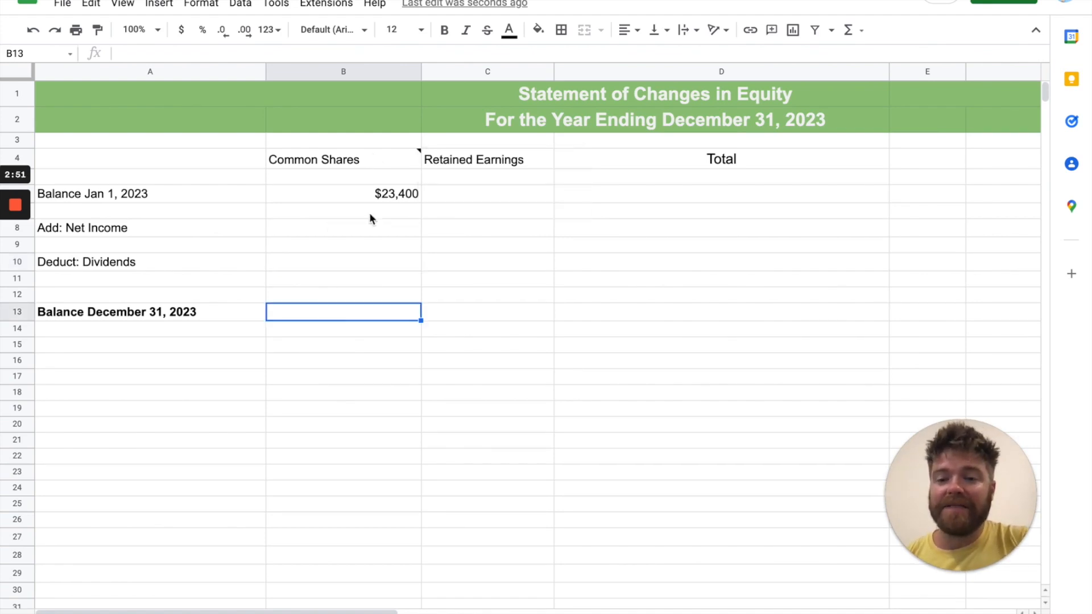
pyautogui.click(400, 194)
pyautogui.hotkey('ctrl', 'c')
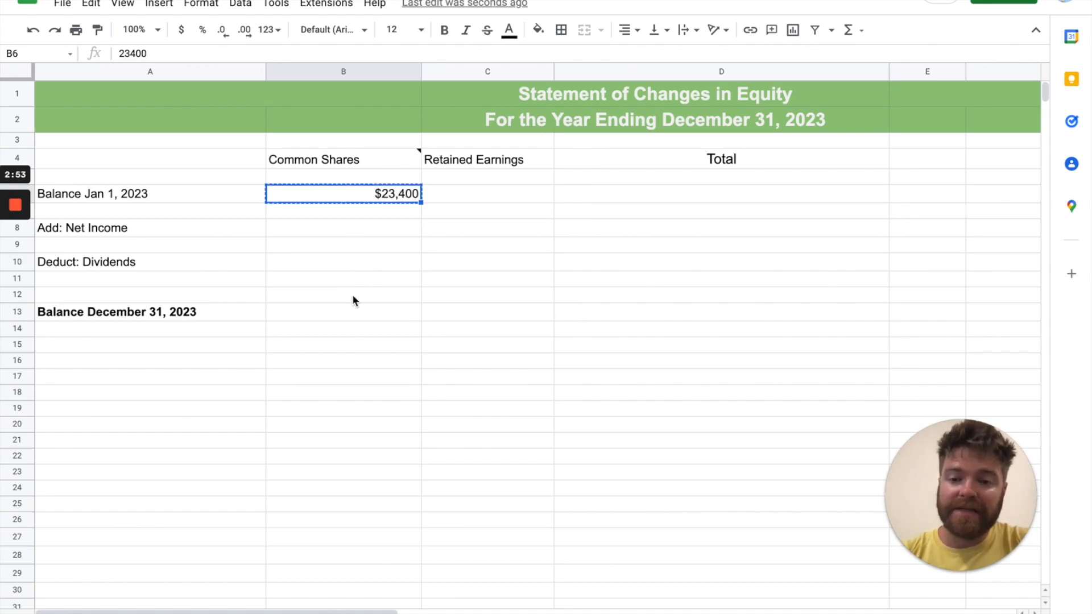
pyautogui.click(349, 315)
pyautogui.hotkey('ctrl', 'v')
pyautogui.click(371, 340)
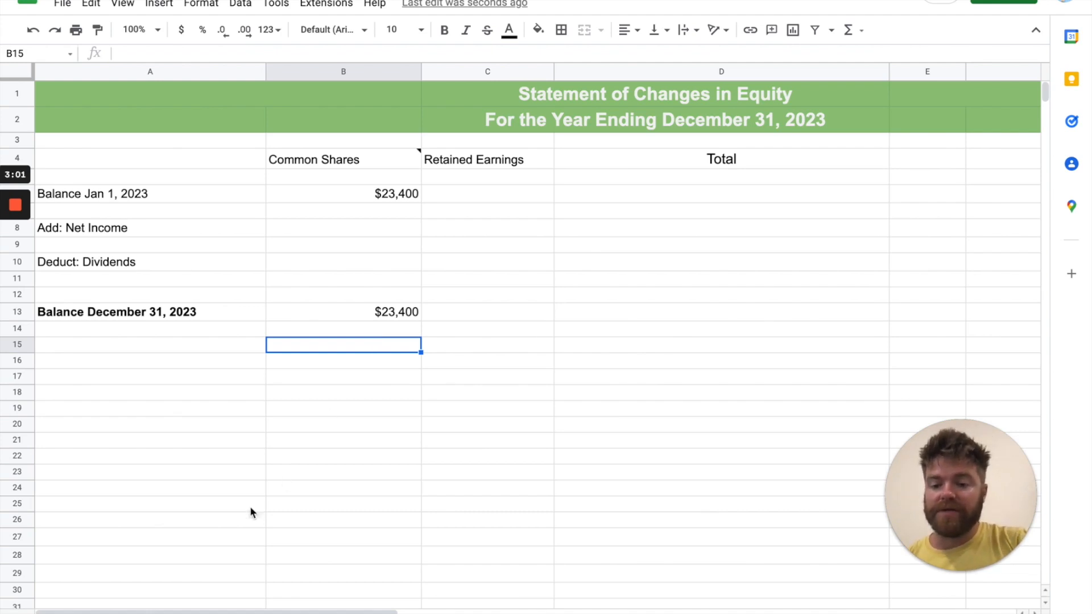
# Look up Retained Earnings (Jan 1, 2023) in the trial balance and enter 14,300 as the statement's opening Retained Earnings balance
pyautogui.click(196, 613)
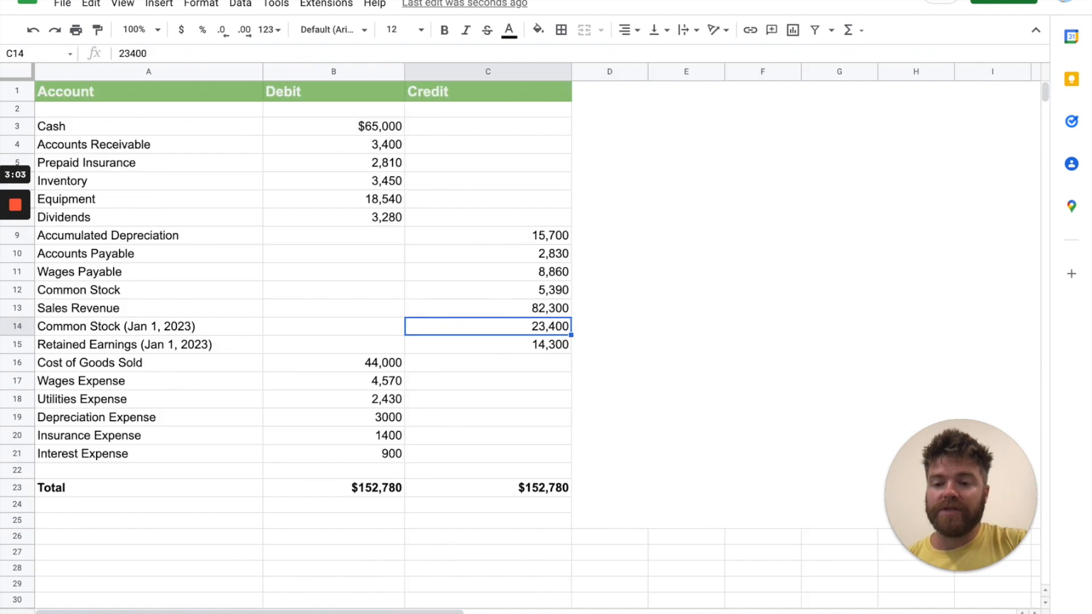
pyautogui.click(122, 351)
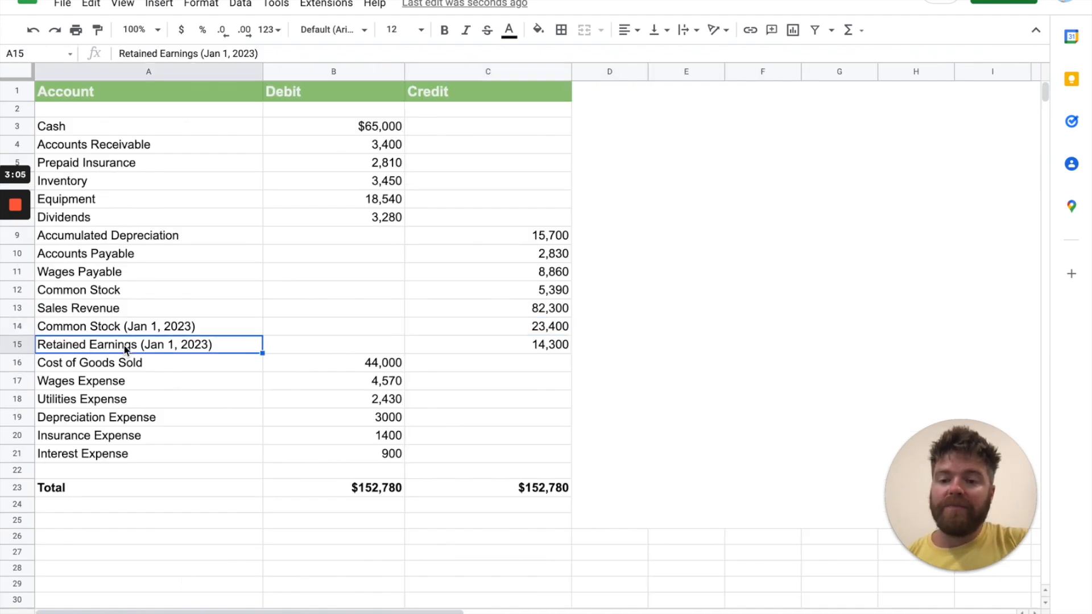
pyautogui.click(511, 343)
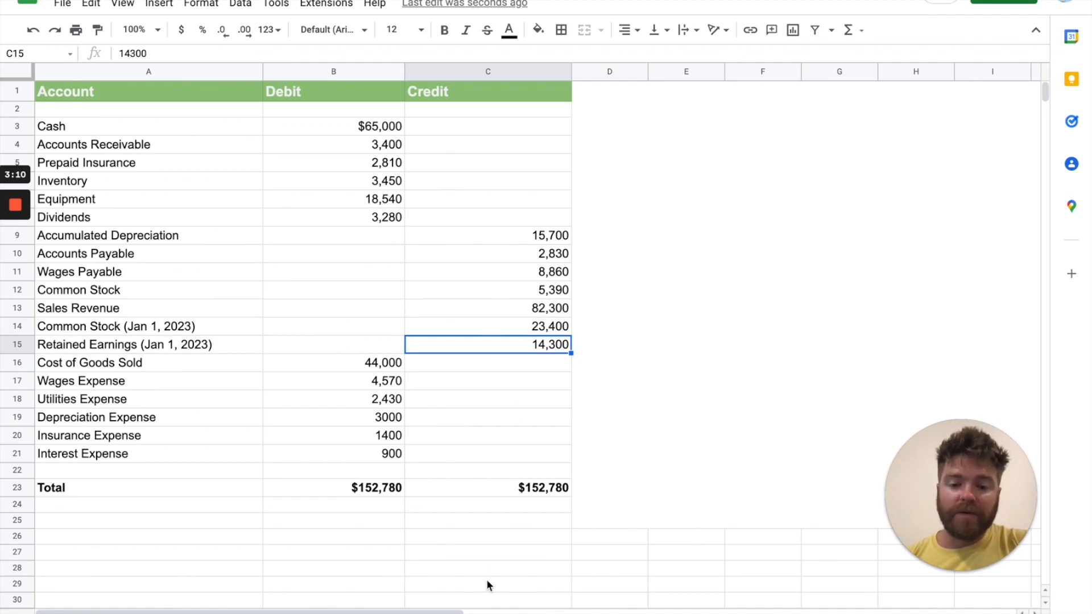
pyautogui.click(475, 613)
pyautogui.click(497, 190)
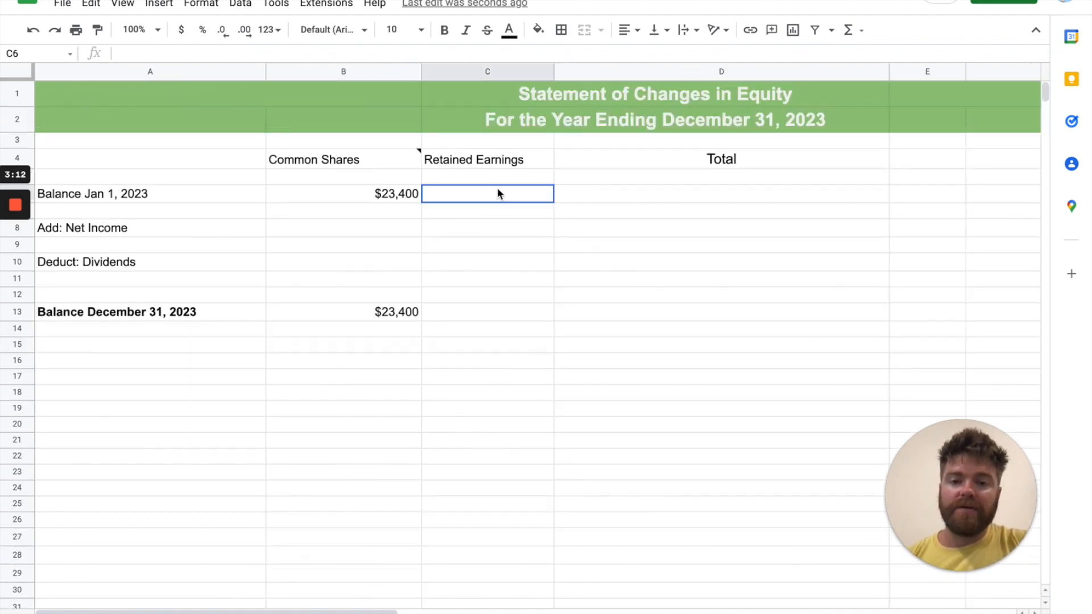
pyautogui.write('14,300')
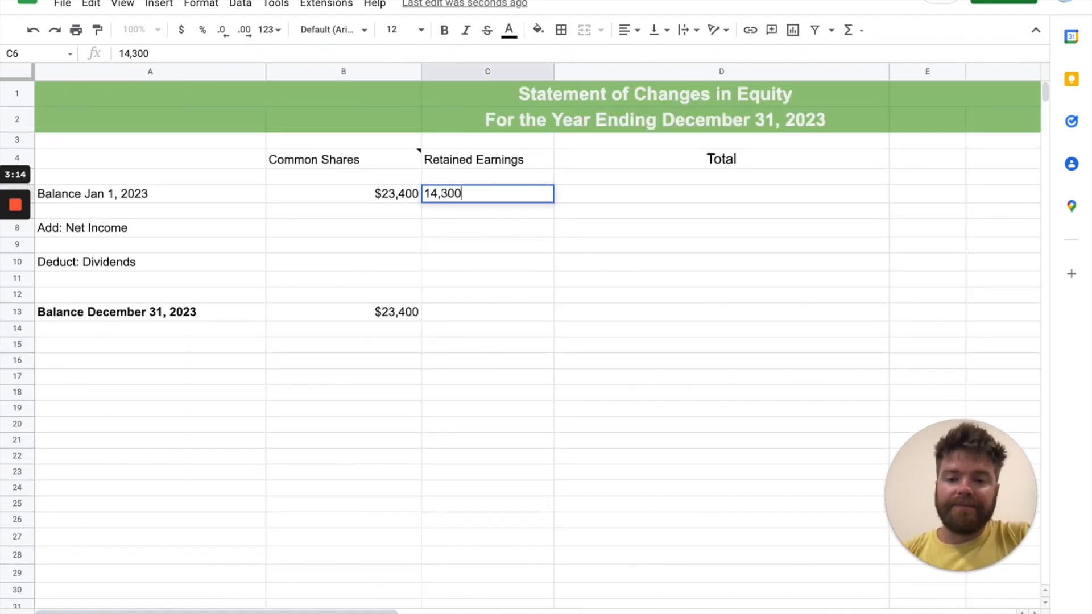
pyautogui.press('Return')
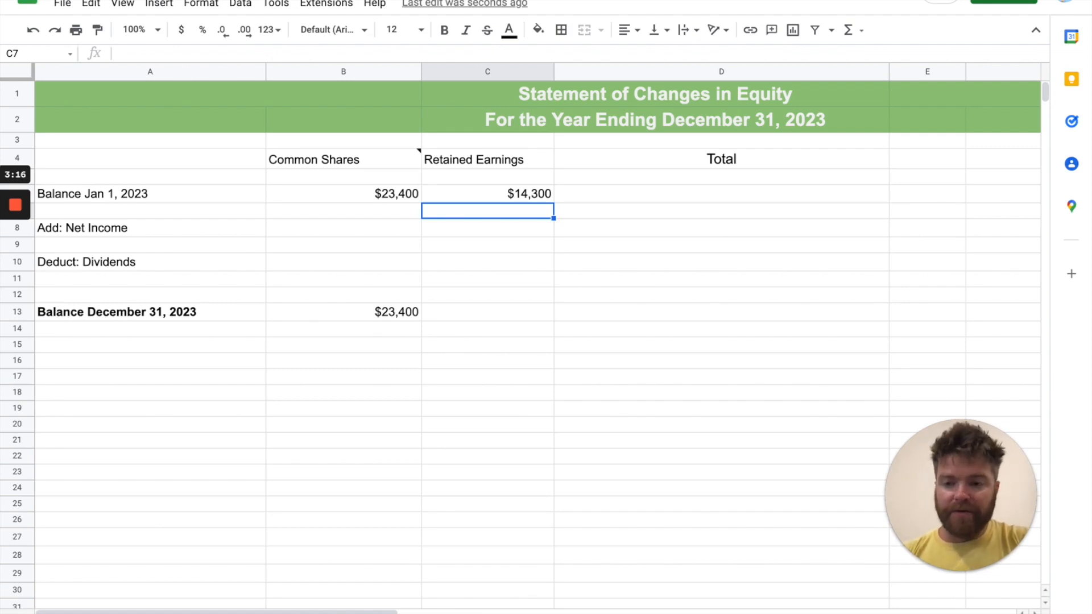
# Calculate the Total for the Balance Jan 1, 2023 row in D6 with the formula =(B6+C6)
pyautogui.click(451, 229)
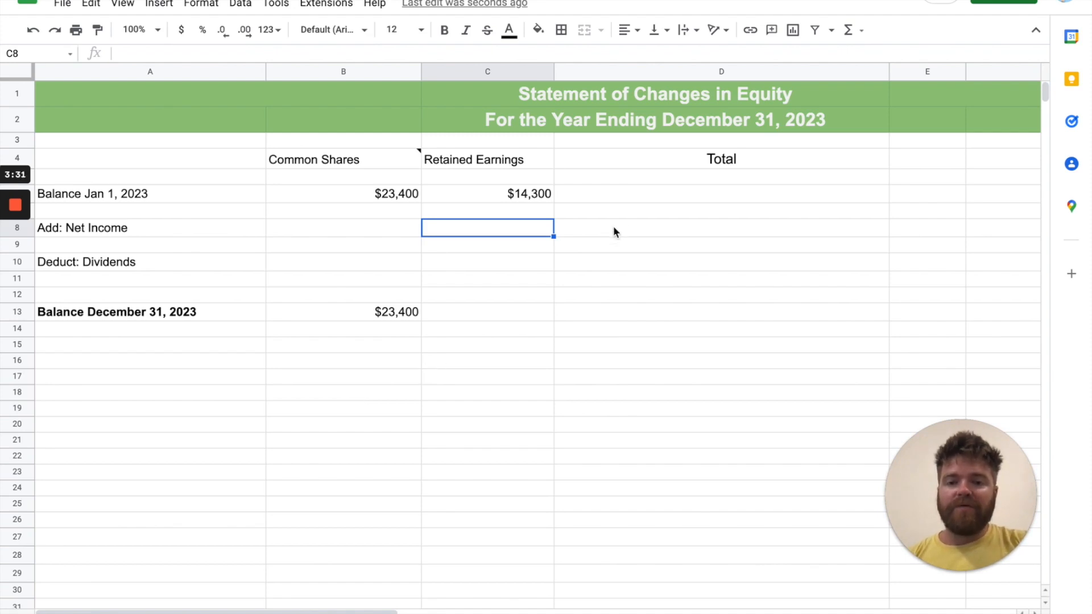
pyautogui.click(641, 192)
pyautogui.click(538, 197)
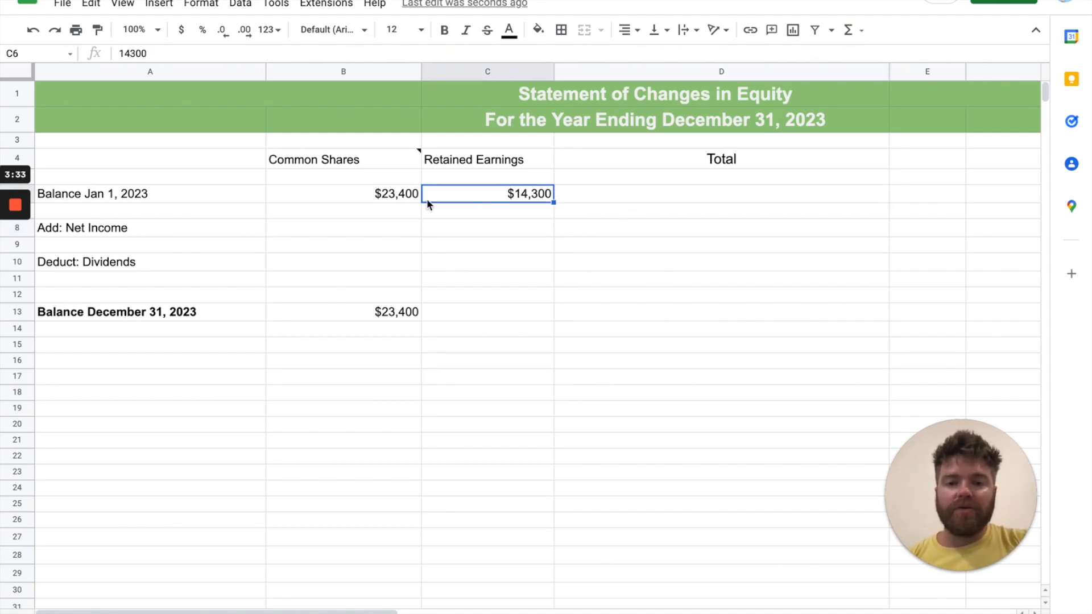
pyautogui.click(385, 196)
pyautogui.click(656, 189)
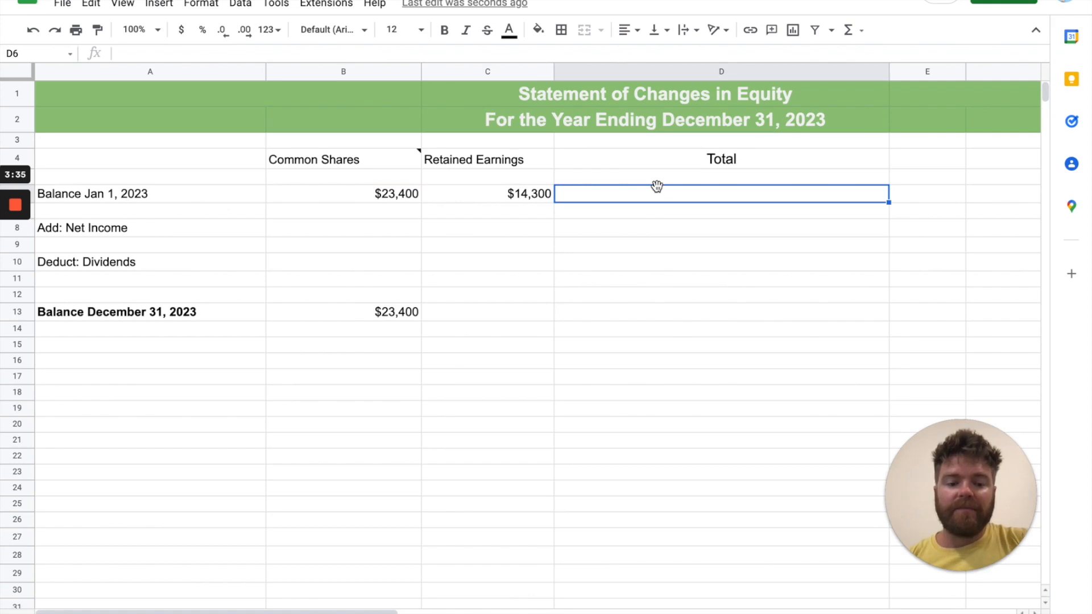
pyautogui.write('=(')
pyautogui.click(408, 195)
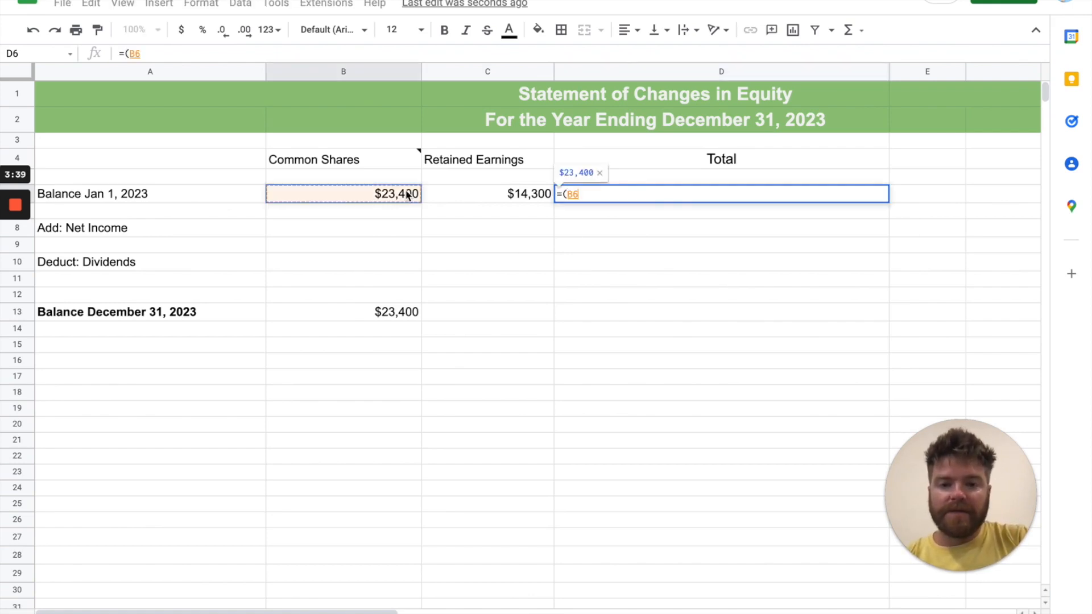
pyautogui.write('+')
pyautogui.click(492, 199)
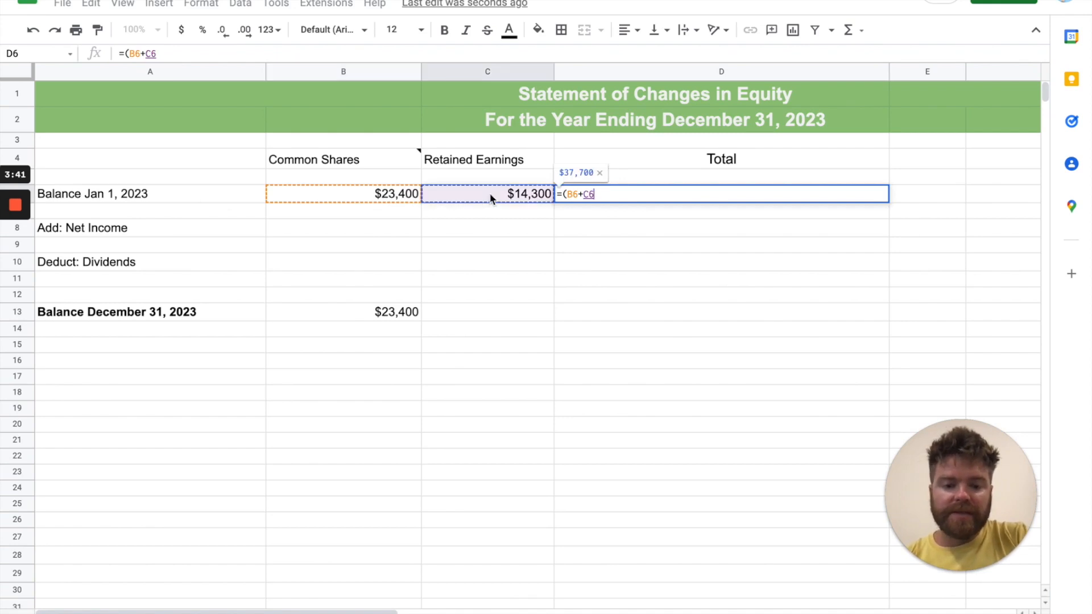
pyautogui.write(')')
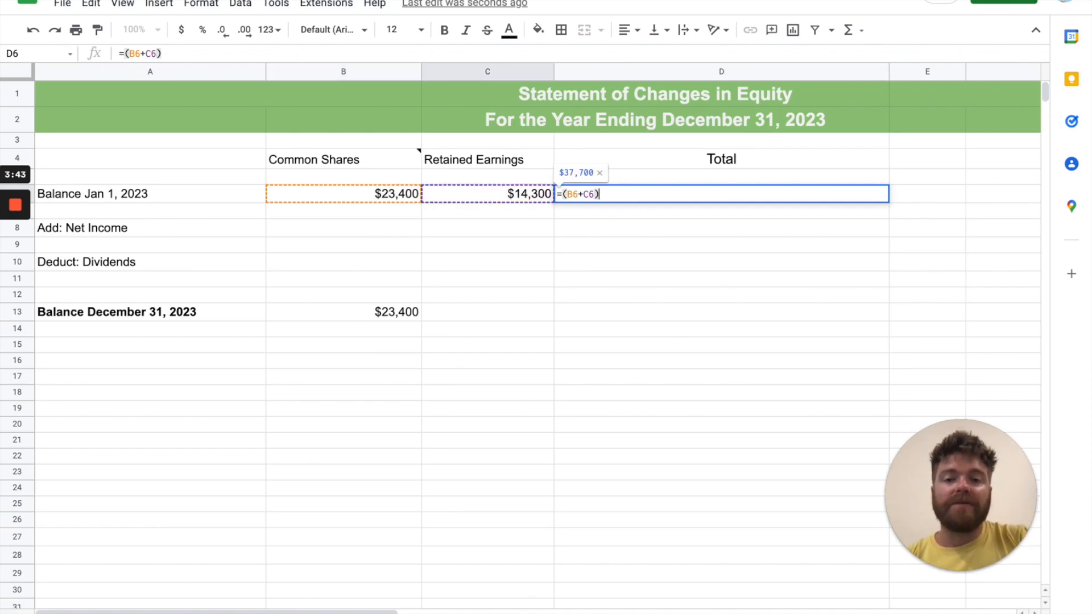
pyautogui.press('Return')
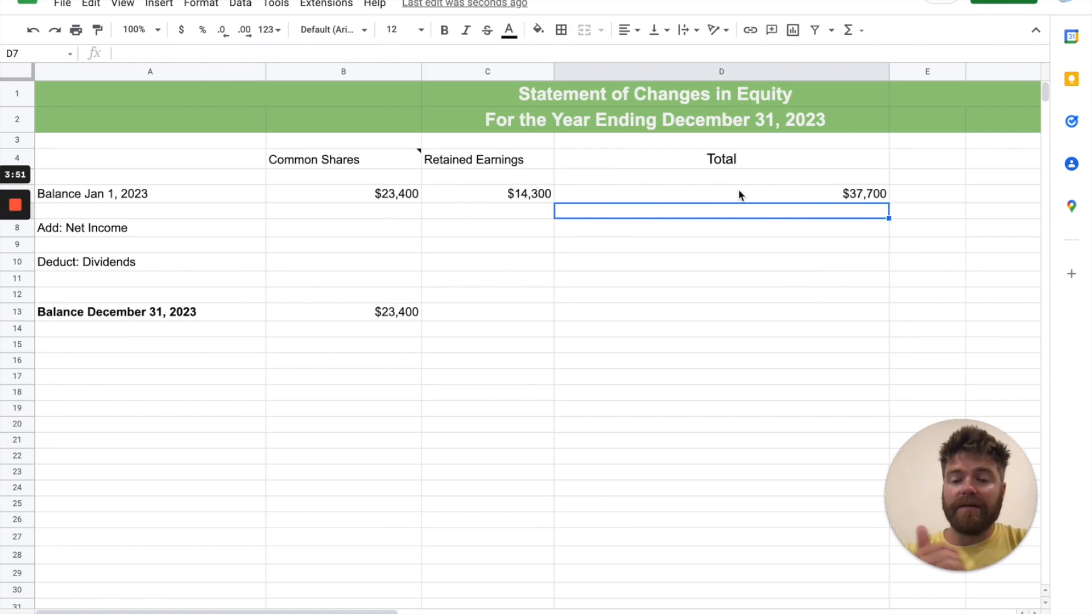
# Look up Net Income in the income statement and enter $23,400 in the Add: Net Income row under Retained Earnings (C8)
pyautogui.click(500, 232)
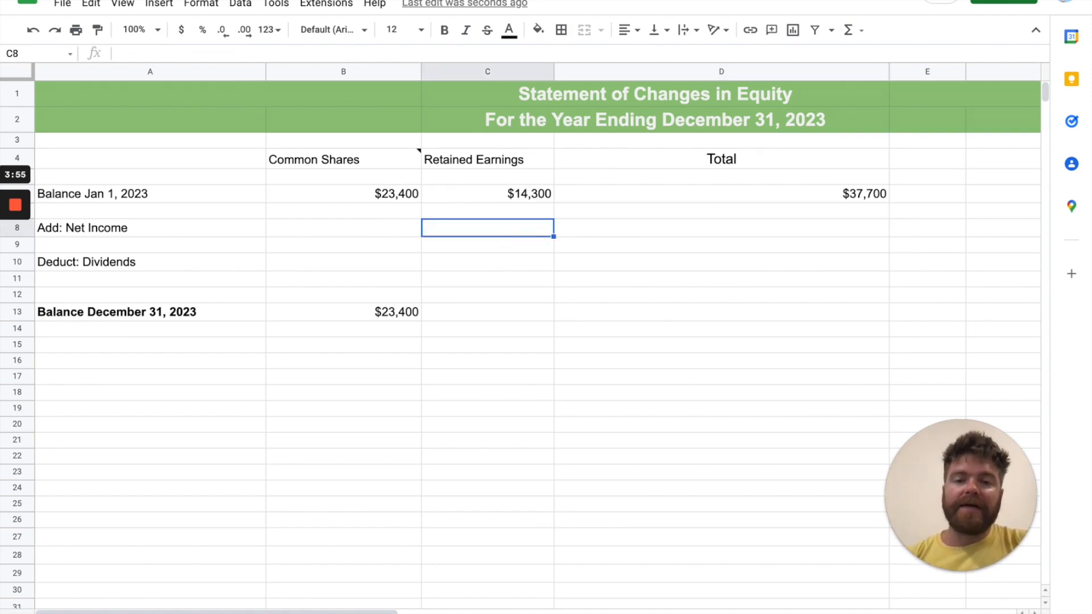
pyautogui.click(313, 613)
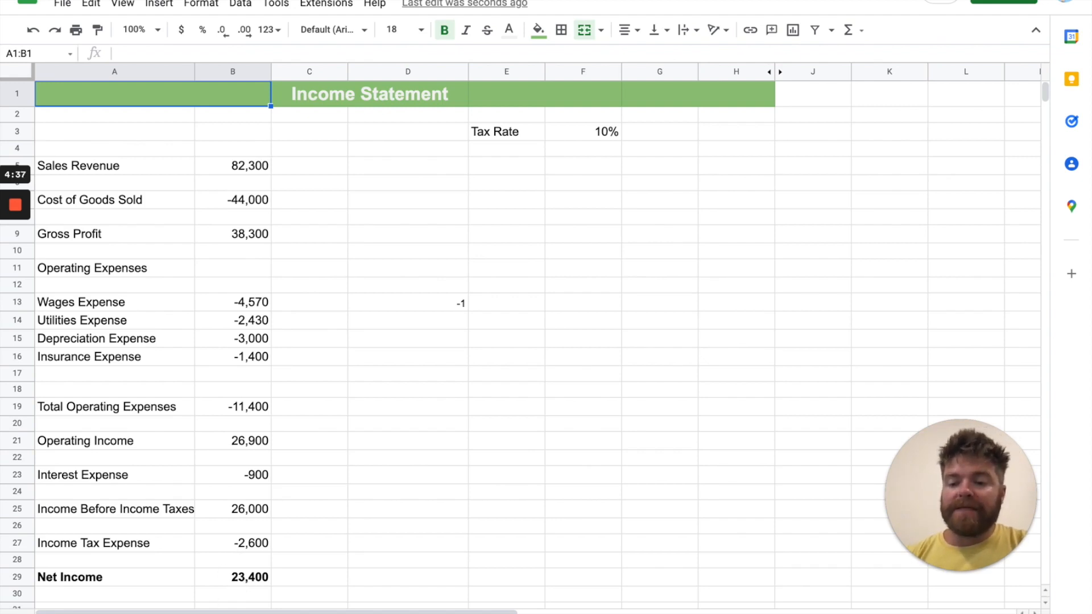
pyautogui.click(137, 613)
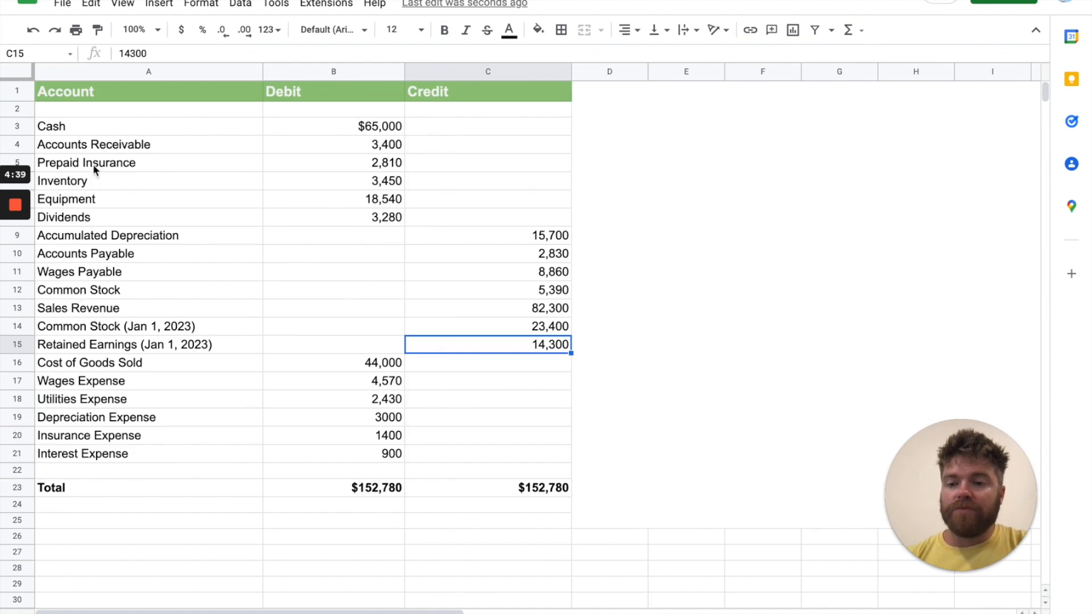
pyautogui.click(251, 613)
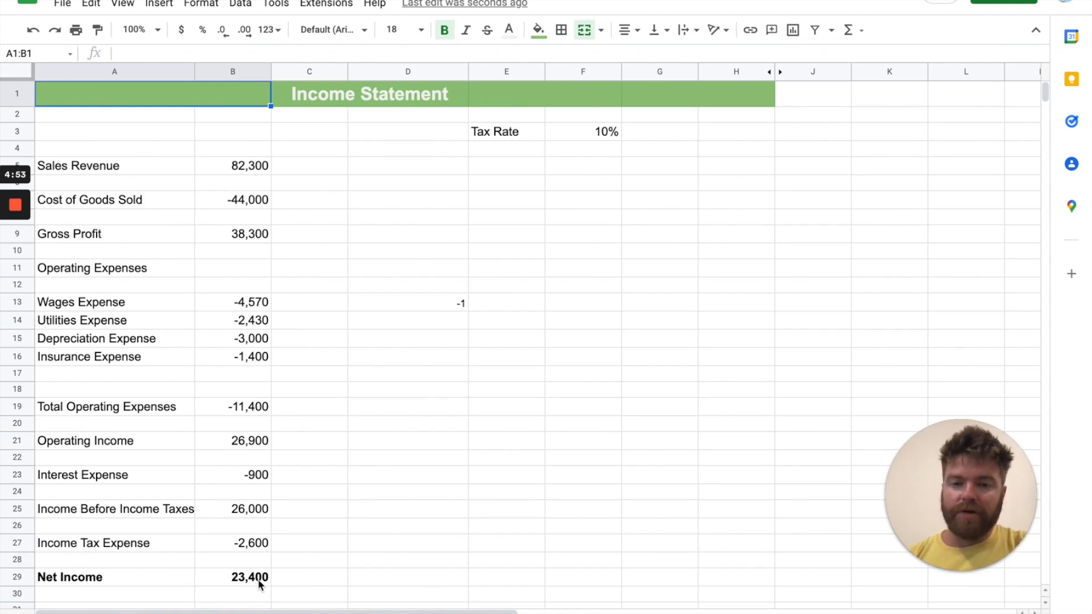
pyautogui.click(483, 613)
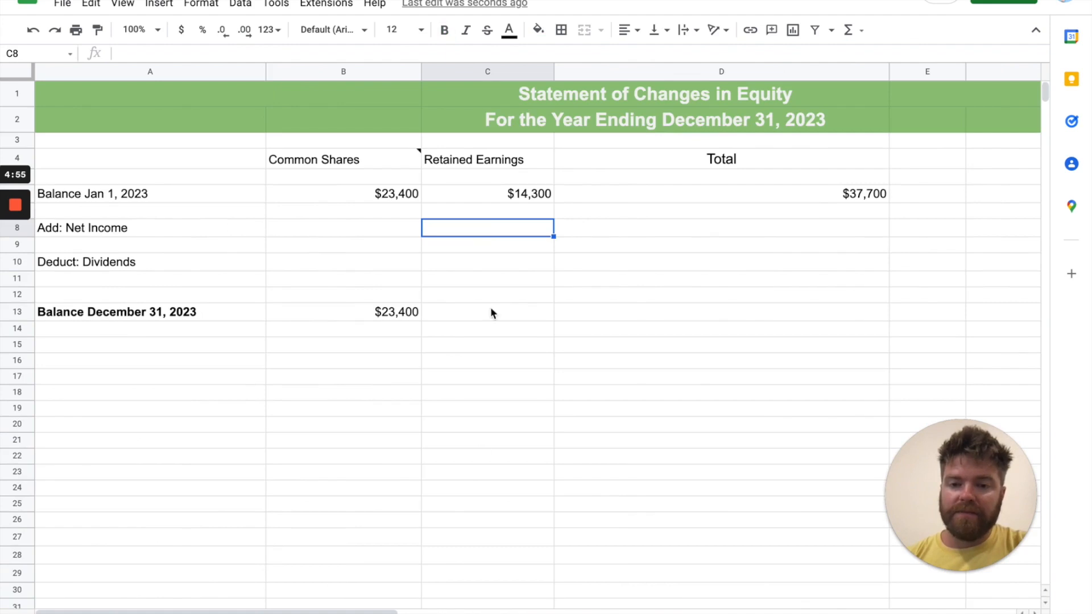
pyautogui.write('$23,400')
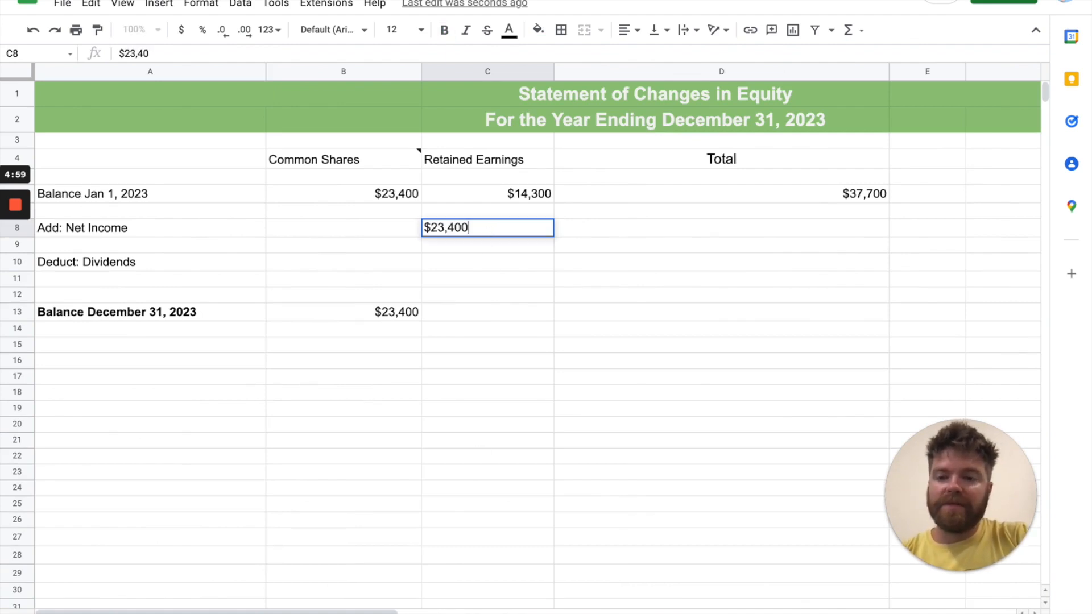
pyautogui.press('Return')
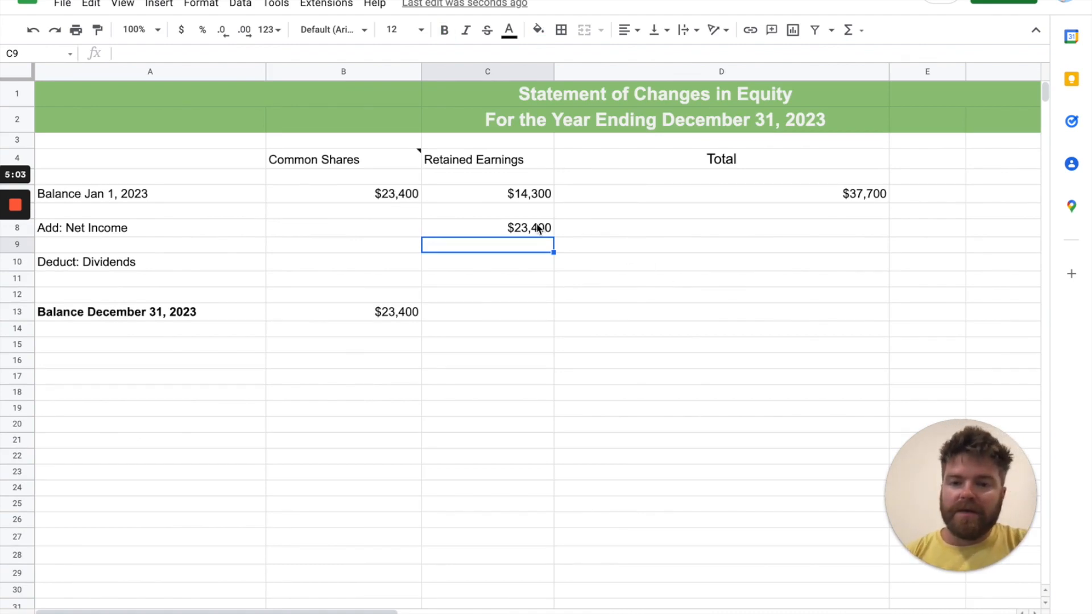
# Look up Dividends in the trial balance and enter 3,280 in the Deduct: Dividends row under Retained Earnings (C10)
pyautogui.click(510, 279)
pyautogui.click(510, 264)
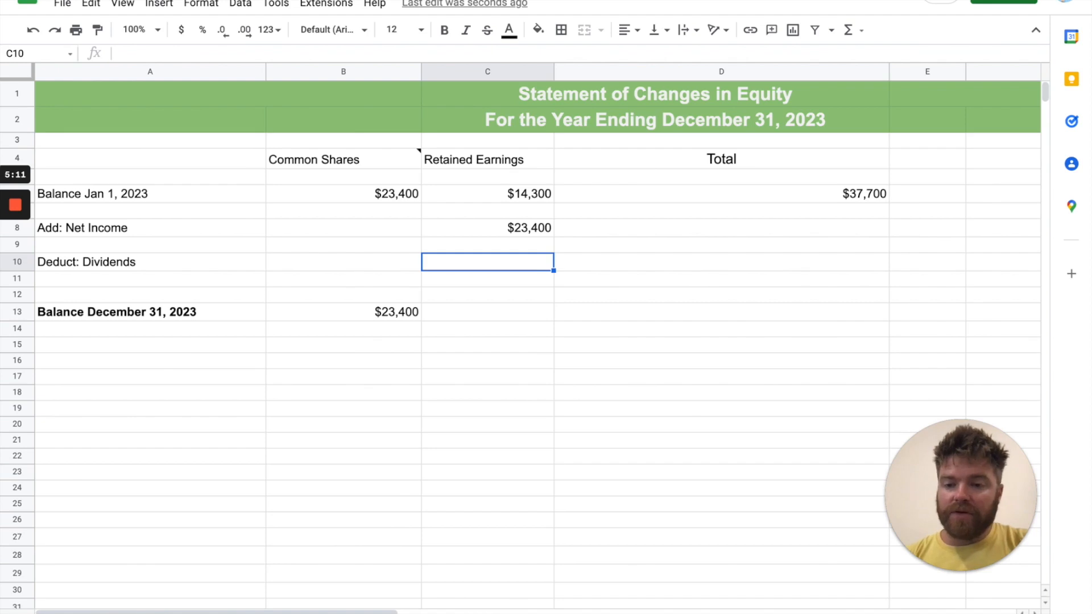
pyautogui.click(145, 613)
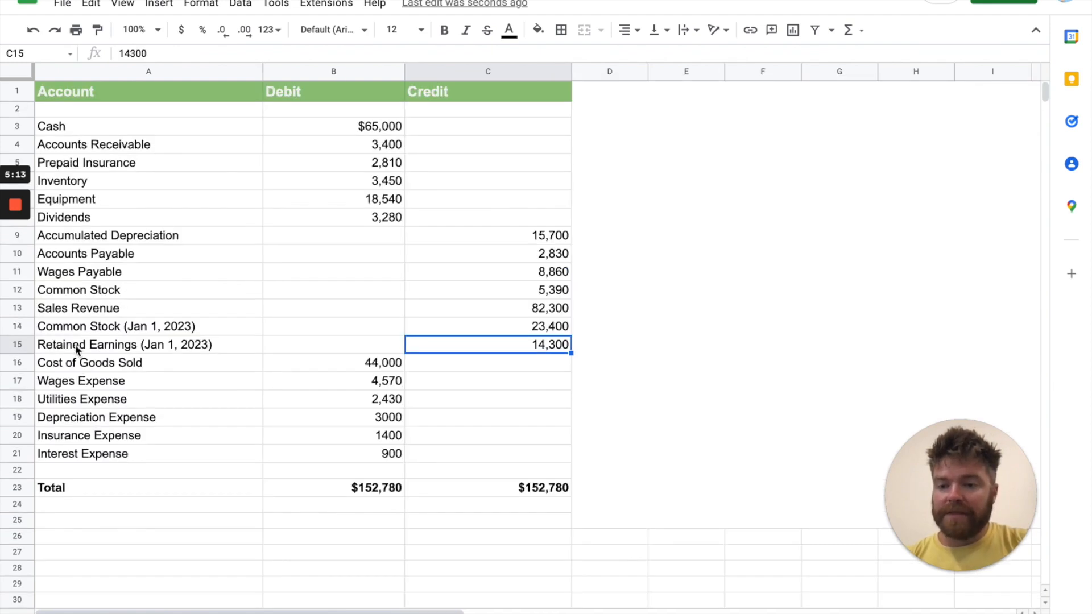
pyautogui.click(81, 219)
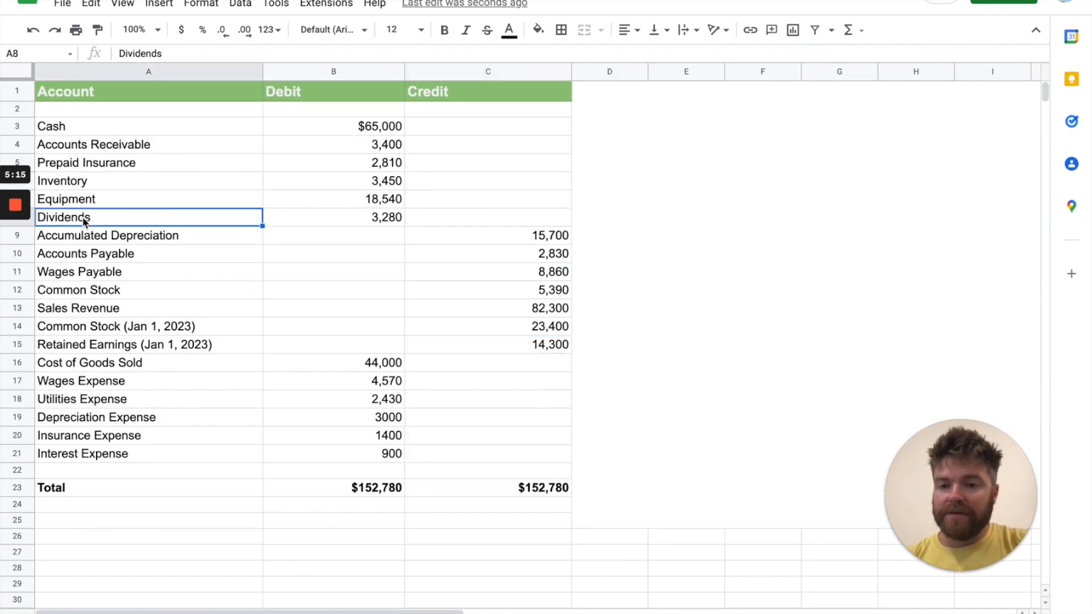
pyautogui.click(312, 224)
pyautogui.click(482, 613)
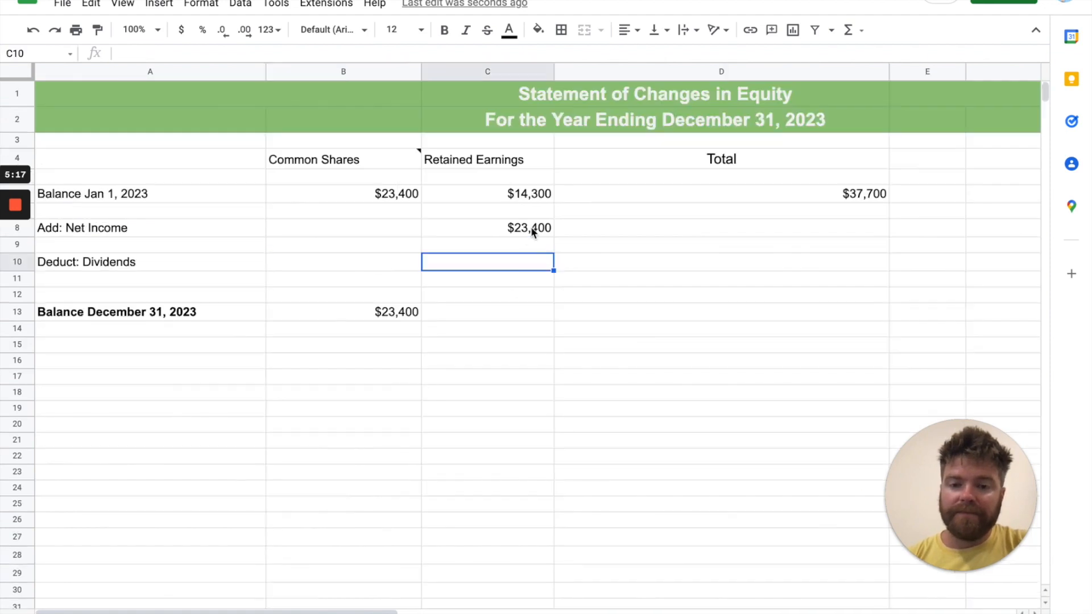
pyautogui.write('3,280')
pyautogui.press('Return')
# Calculate the December 31, 2023 Retained Earnings balance in C13 with the formula =SUM(C6:C10)
pyautogui.click(526, 314)
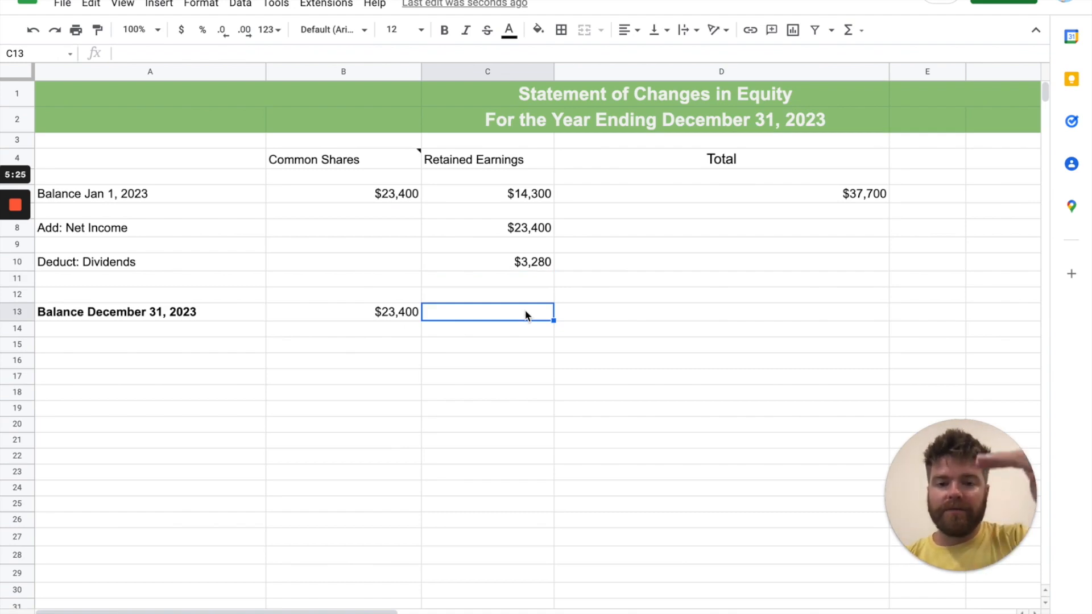
pyautogui.write('=')
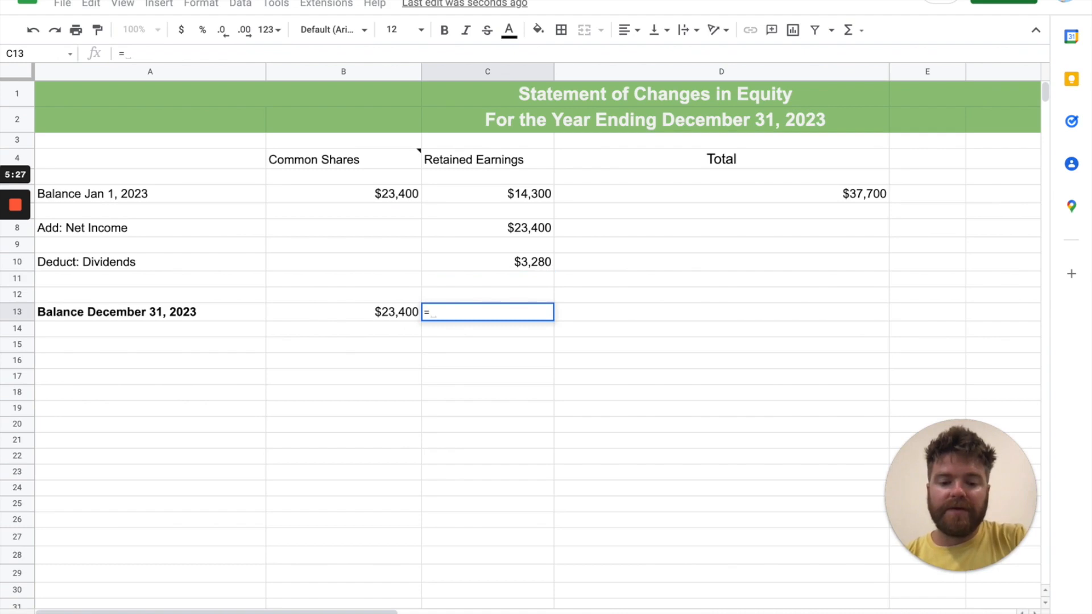
pyautogui.write('SUM(')
pyautogui.moveTo(530, 192); pyautogui.dragTo(517, 265)
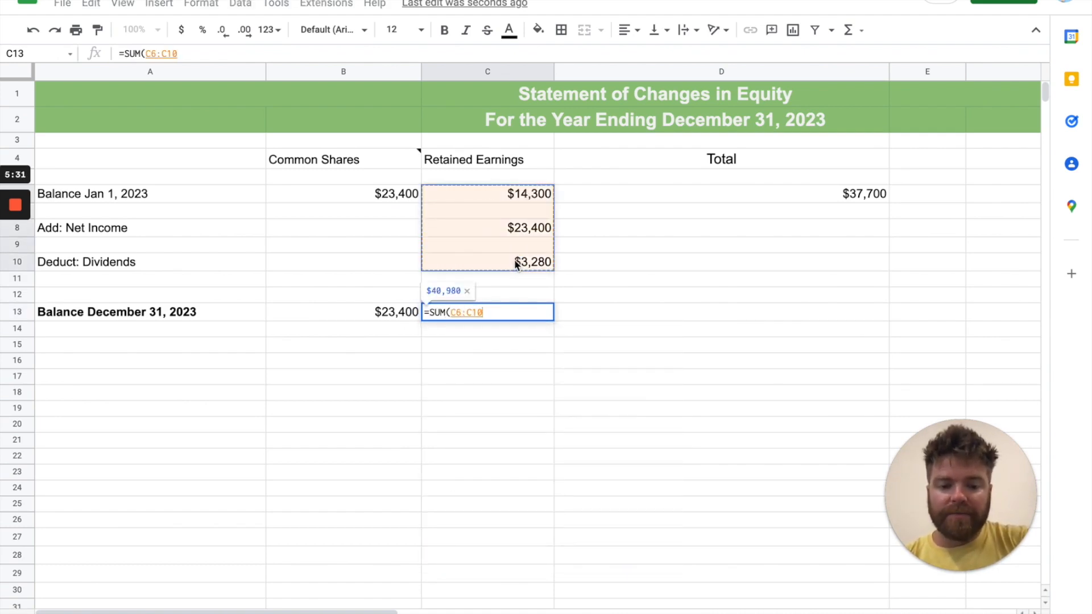
pyautogui.write(')')
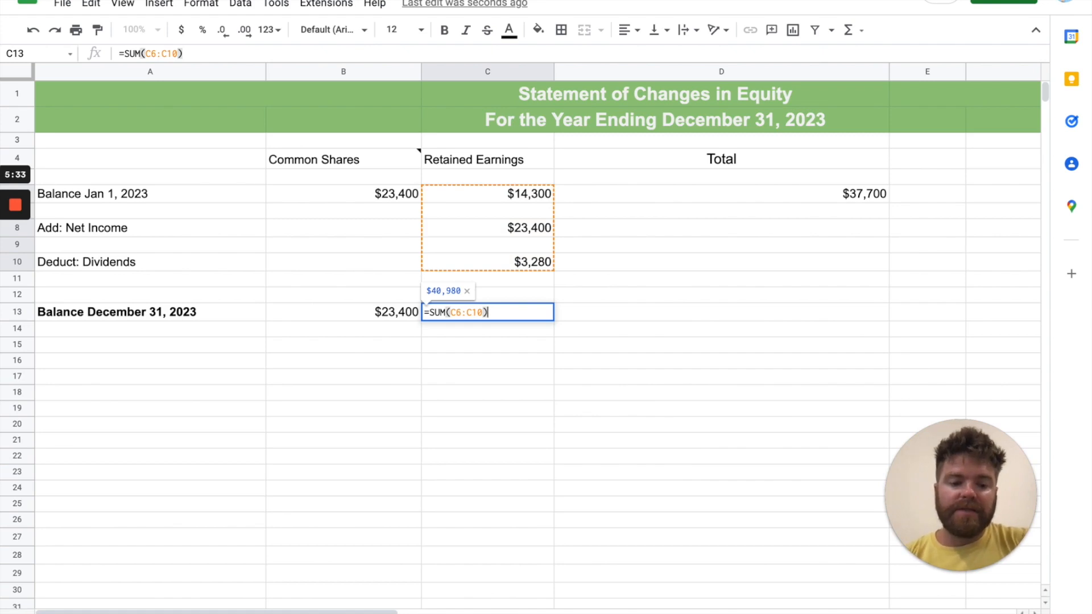
pyautogui.press('Return')
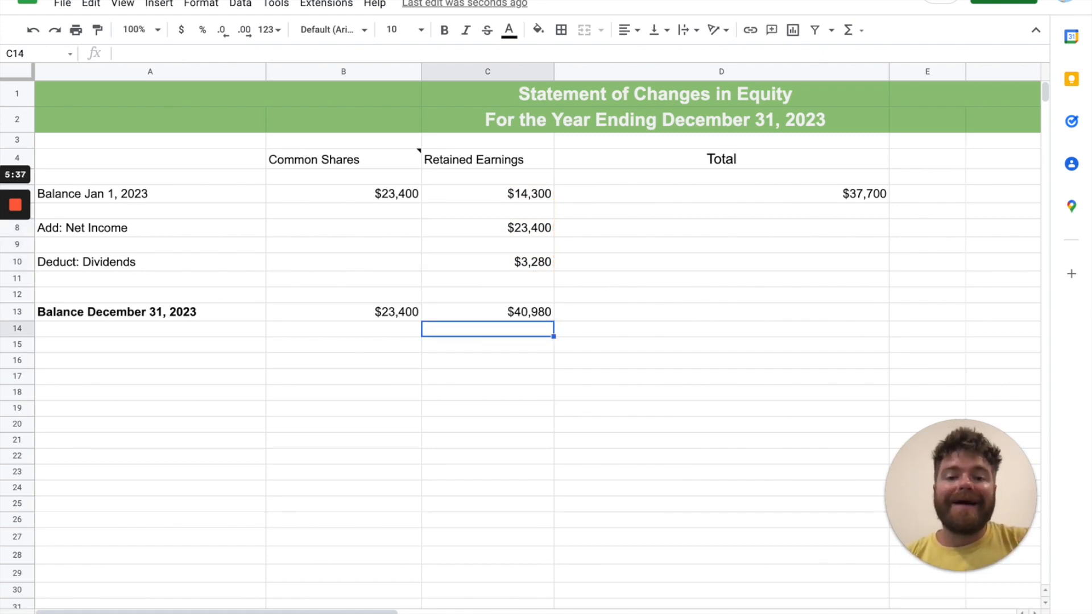
# Calculate the Total for the Balance December 31, 2023 row in D13 with the formula =SUM(B13:C13)
pyautogui.click(405, 312)
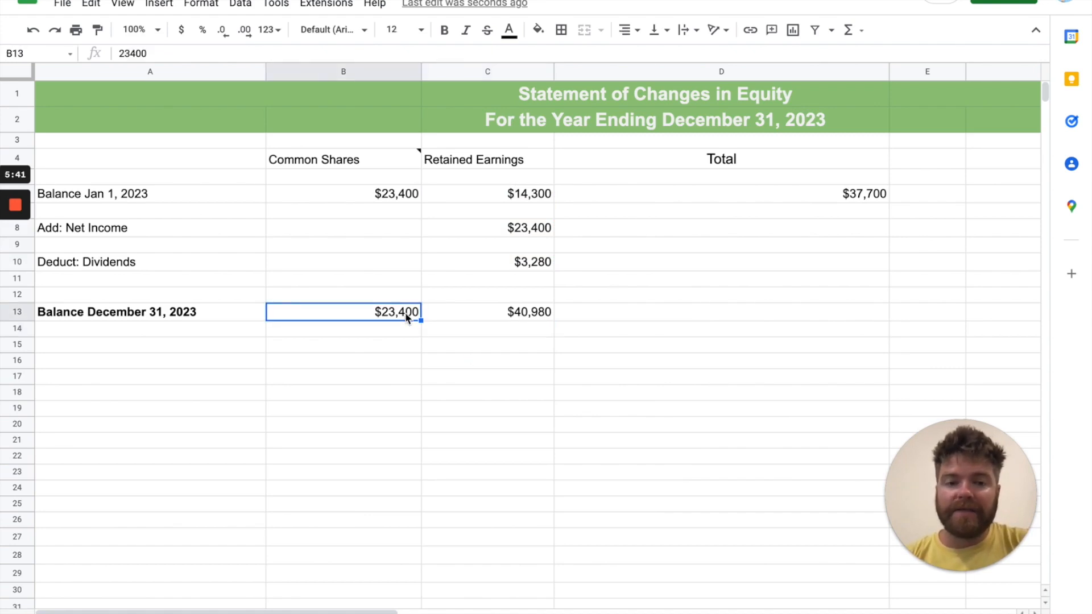
pyautogui.click(511, 318)
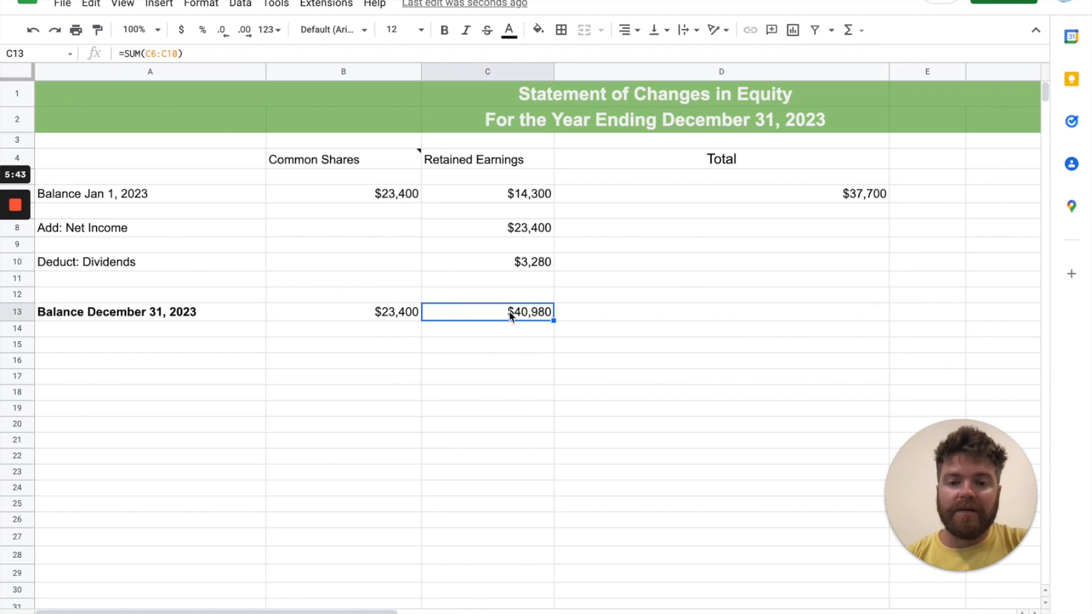
pyautogui.click(653, 314)
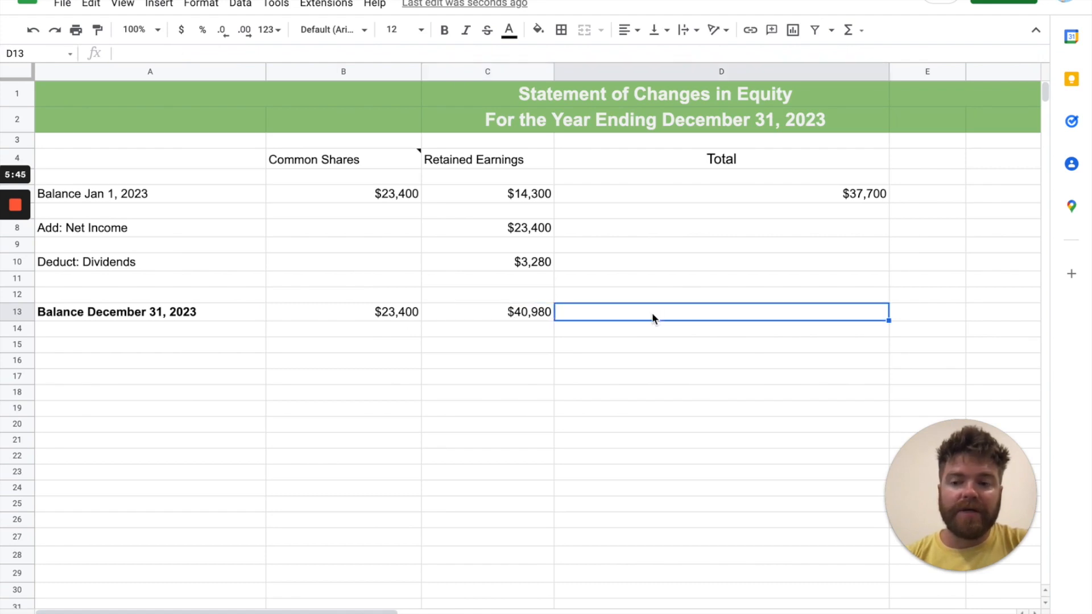
pyautogui.write('=SUM')
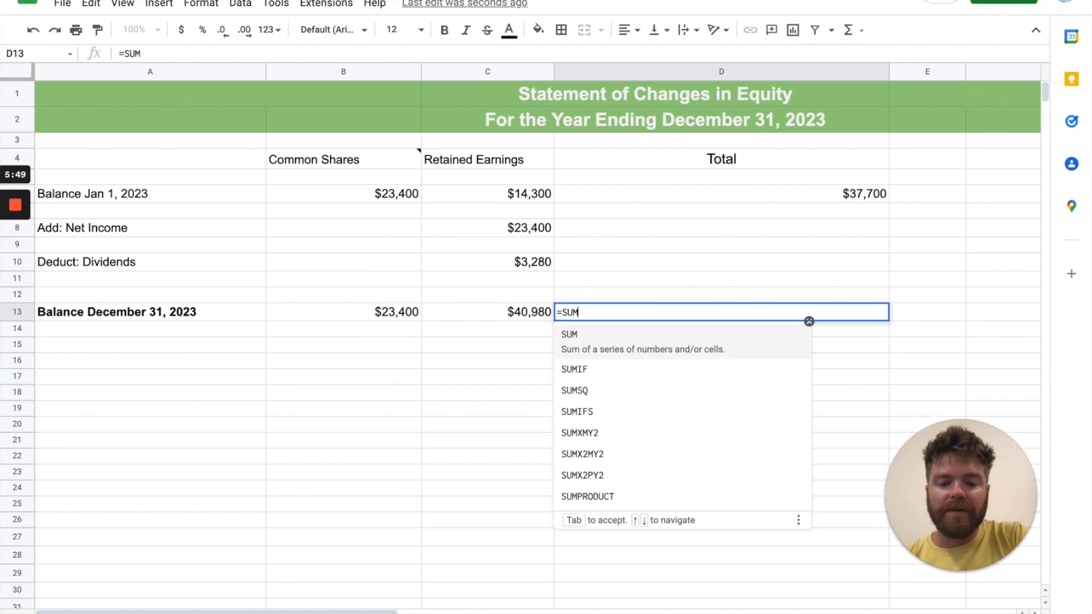
pyautogui.write('(')
pyautogui.moveTo(409, 316); pyautogui.dragTo(458, 312)
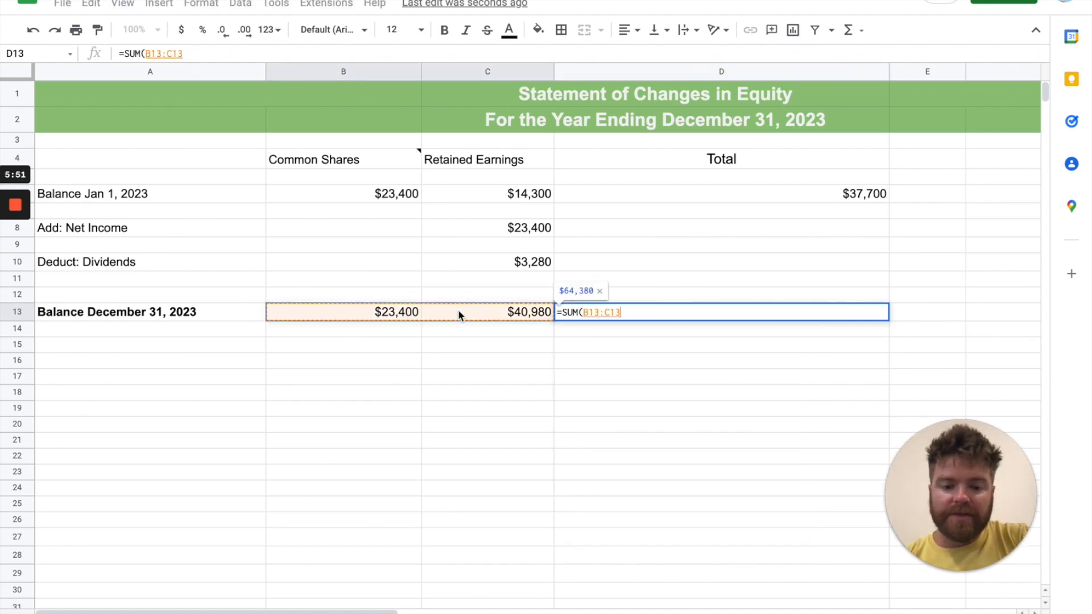
pyautogui.write(')')
pyautogui.press('Return')
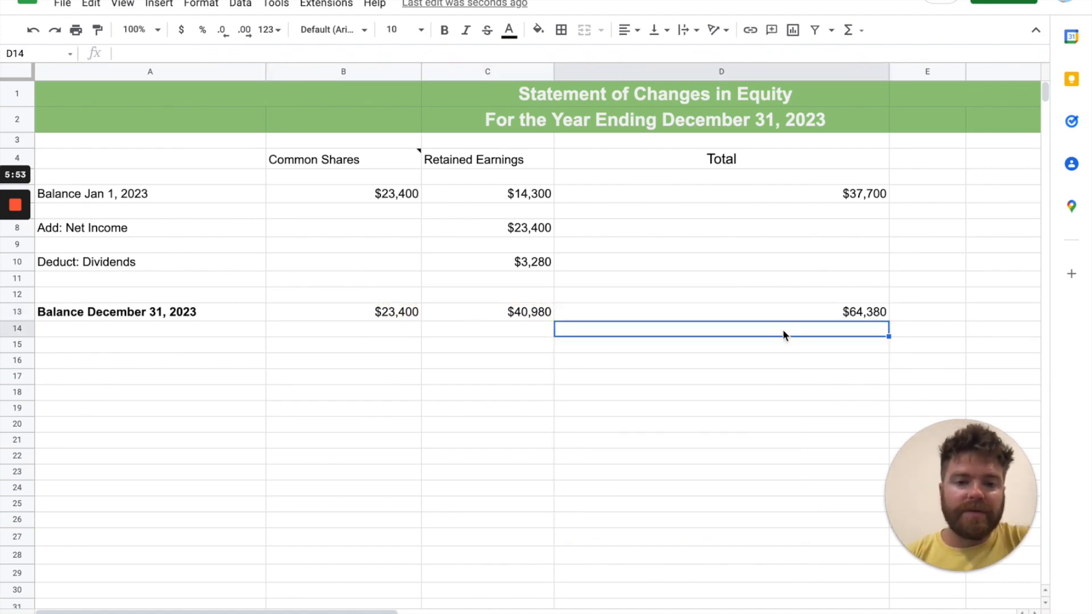
# Link the Total for the Add: Net Income row (D8) to the net income amount in C8
pyautogui.click(670, 229)
pyautogui.write('=')
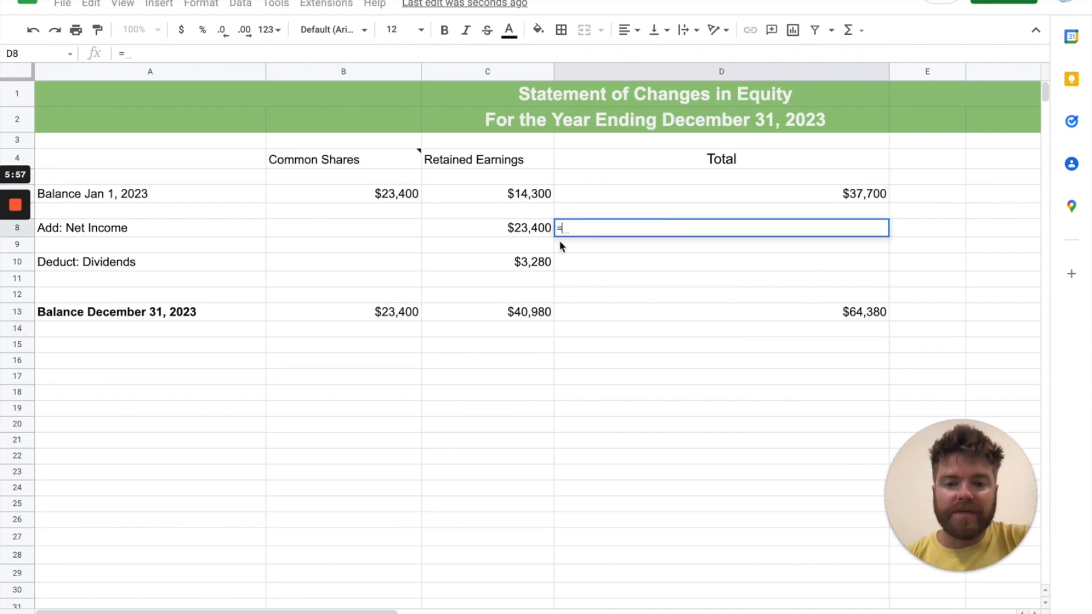
pyautogui.click(512, 228)
pyautogui.press('Return')
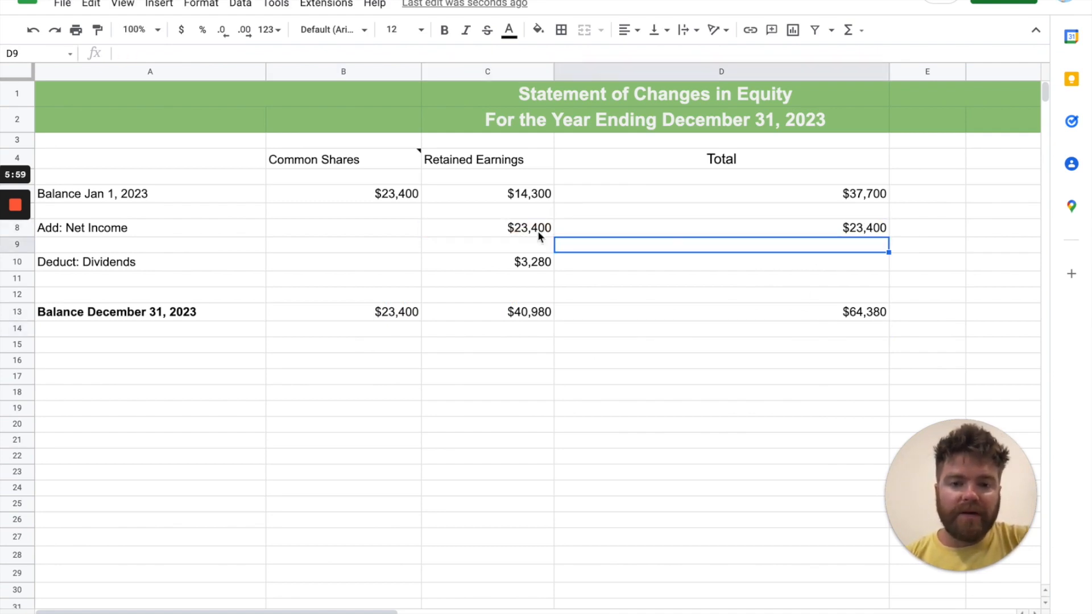
# Enter the Total for the Deduct: Dividends row in D10 as a negative amount with the formula =C10*-1
pyautogui.click(733, 263)
pyautogui.write('=')
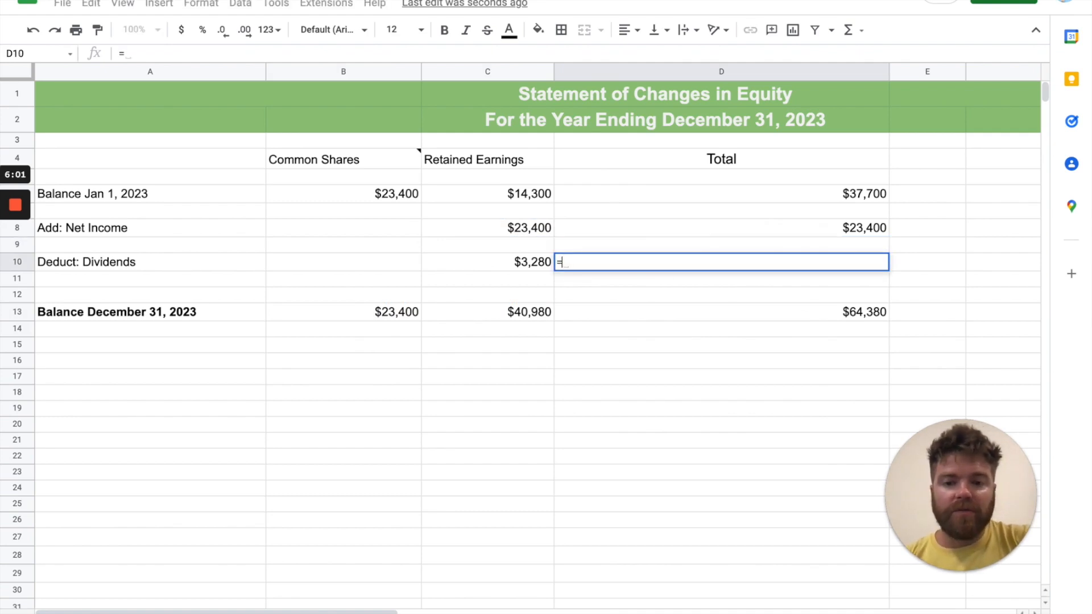
pyautogui.click(542, 264)
pyautogui.write('*-1')
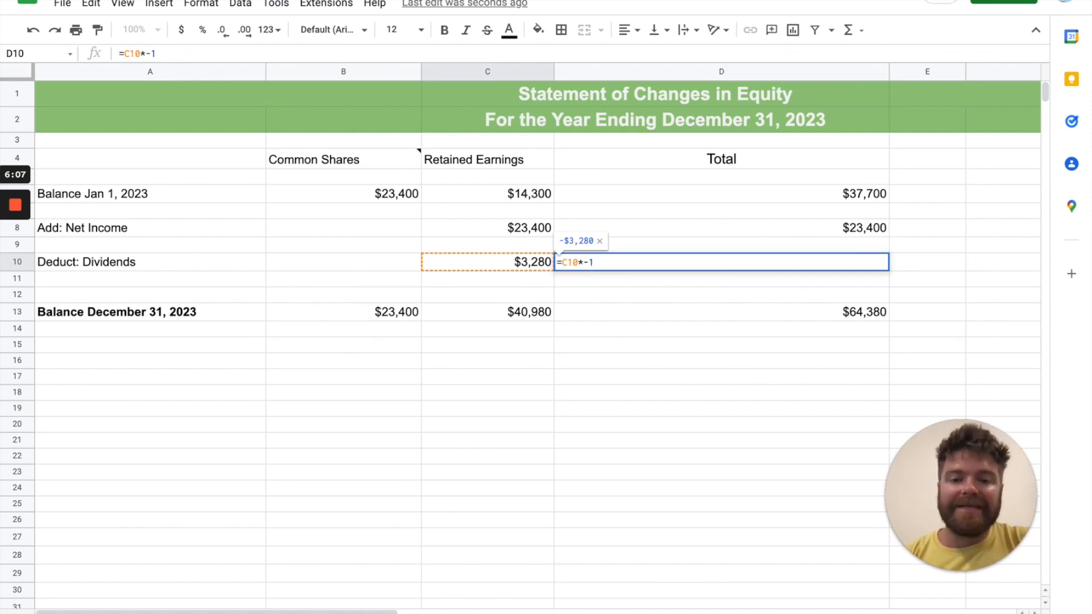
pyautogui.press('Return')
pyautogui.click(87, 263)
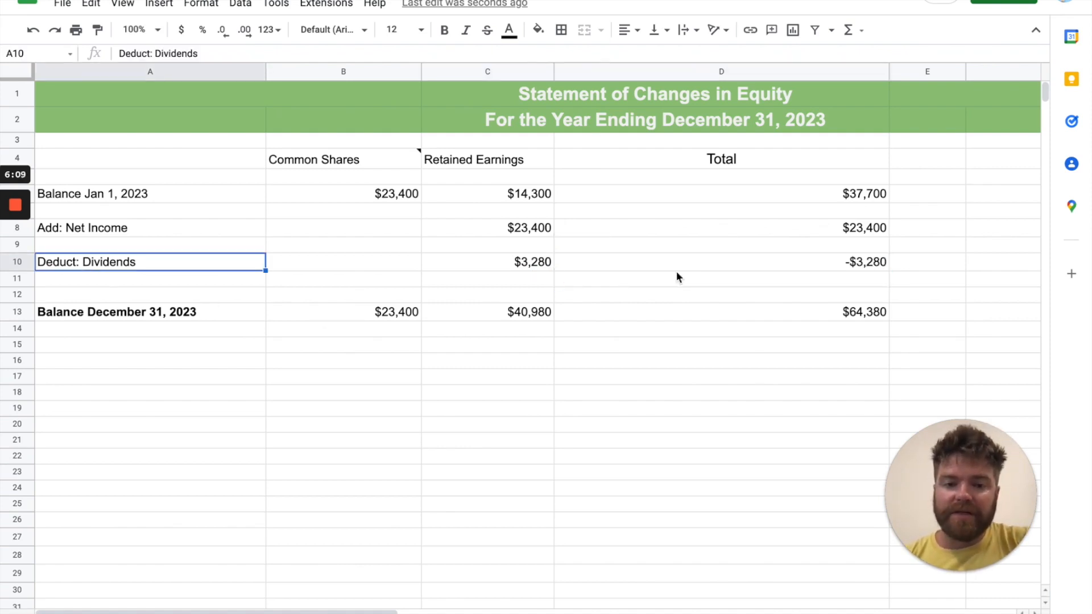
pyautogui.click(745, 261)
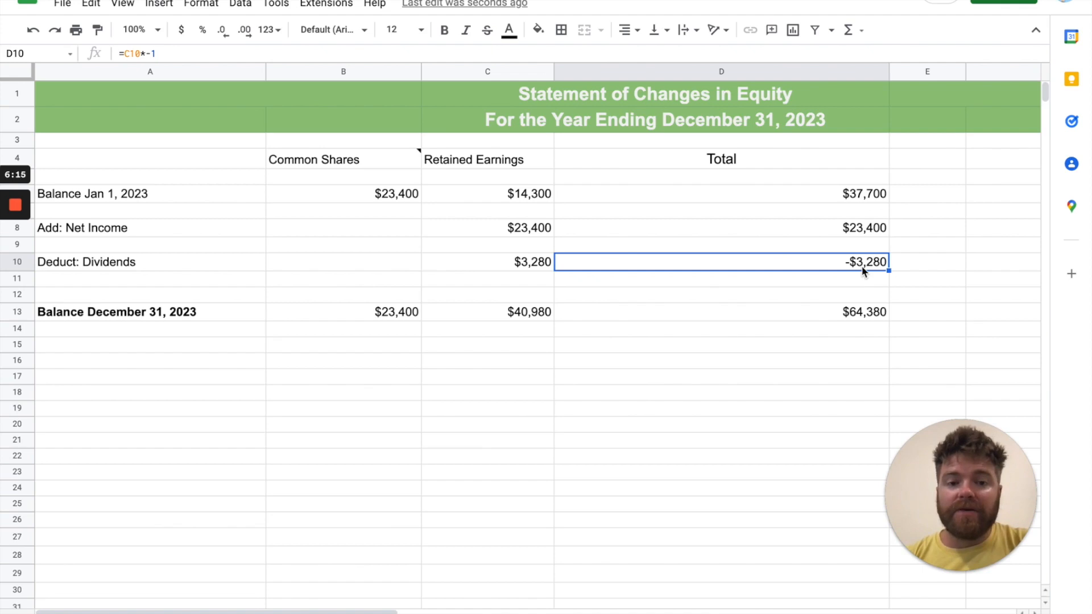
# Cross-check the closing total by summing D6:D10 of the Total column in E13
pyautogui.click(862, 317)
pyautogui.click(906, 316)
pyautogui.write('=SUM')
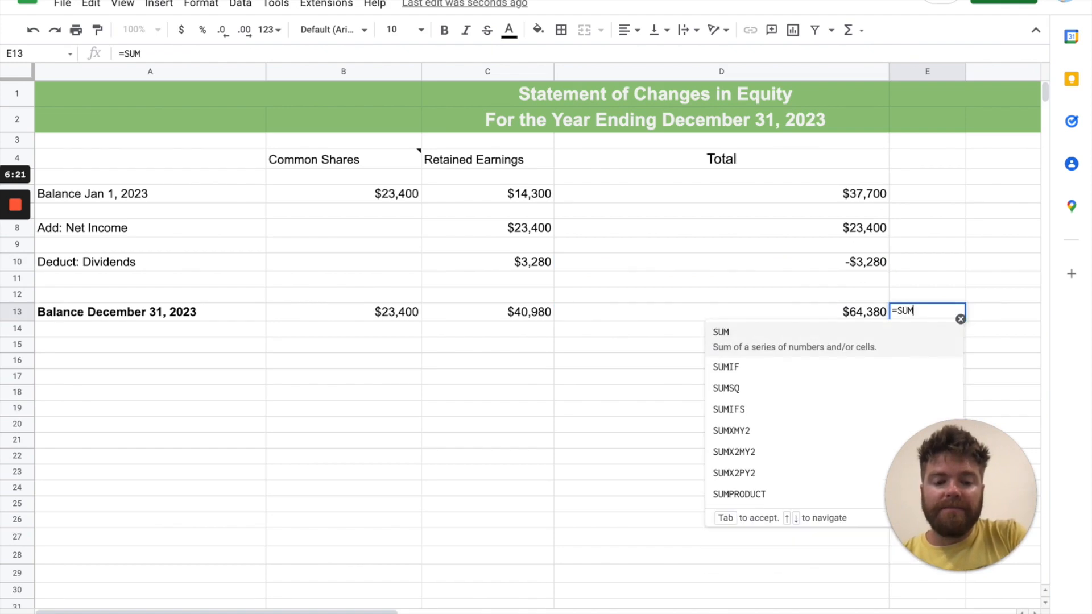
pyautogui.write('(')
pyautogui.moveTo(817, 196); pyautogui.dragTo(817, 254)
pyautogui.press('Return')
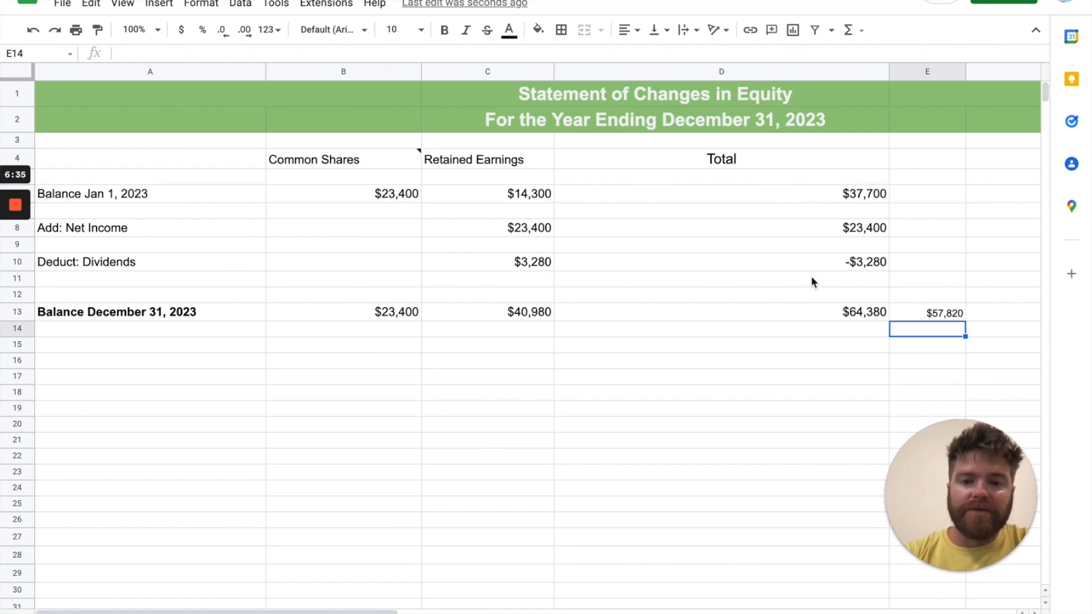
# Replace the December 31, 2023 Retained Earnings formula in C13 with =SUM(C6:C8)-C10 so that dividends are subtracted
pyautogui.click(528, 315)
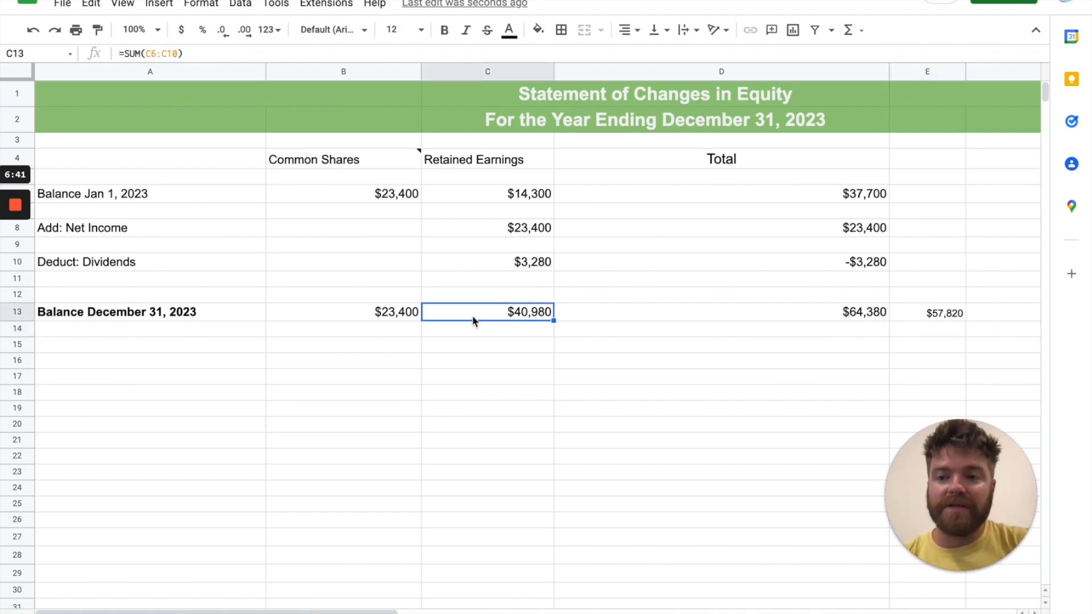
pyautogui.press('Delete')
pyautogui.write('=(')
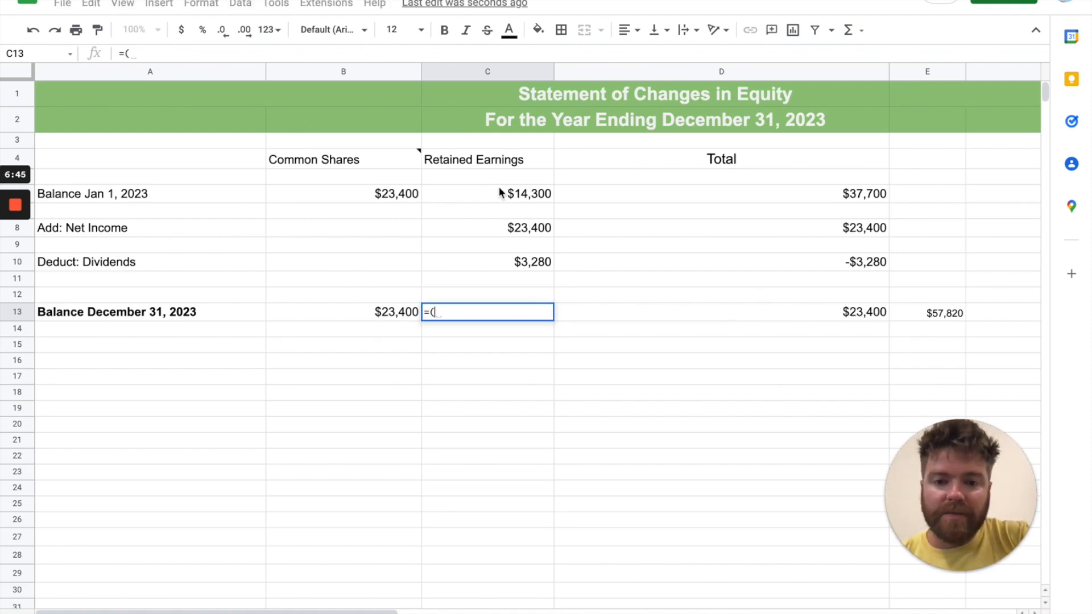
pyautogui.press('BackSpace')
pyautogui.write('SUM(')
pyautogui.moveTo(507, 196); pyautogui.dragTo(506, 224)
pyautogui.write(')-')
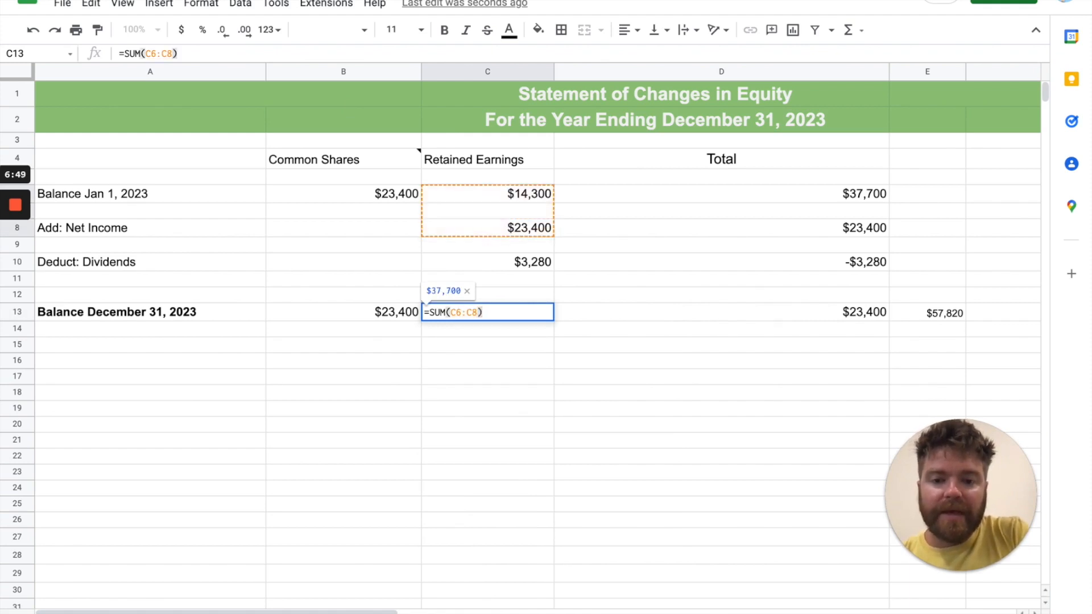
pyautogui.click(544, 262)
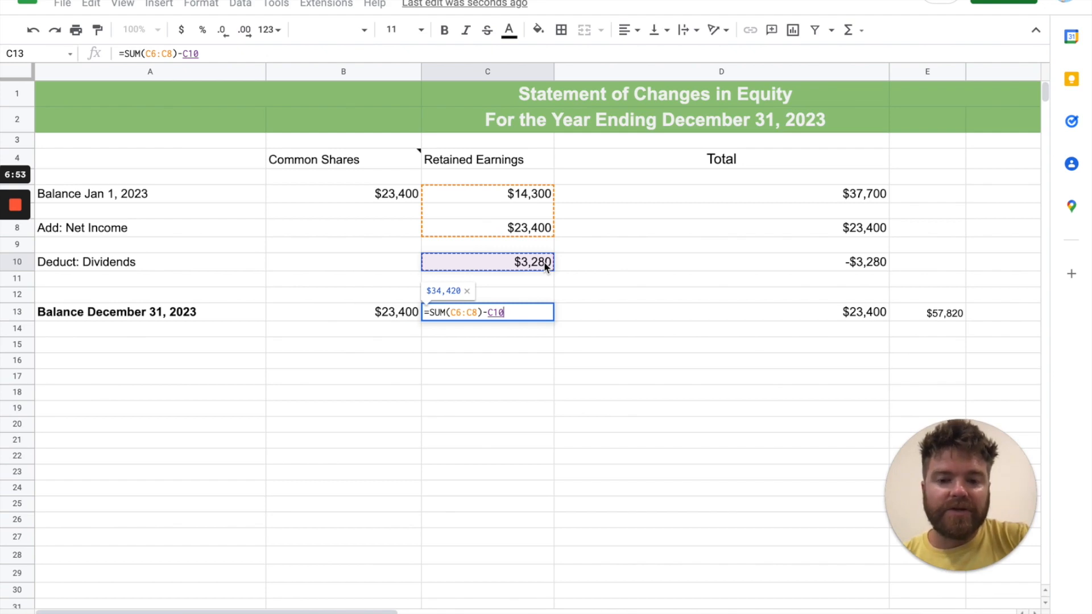
pyautogui.press('Return')
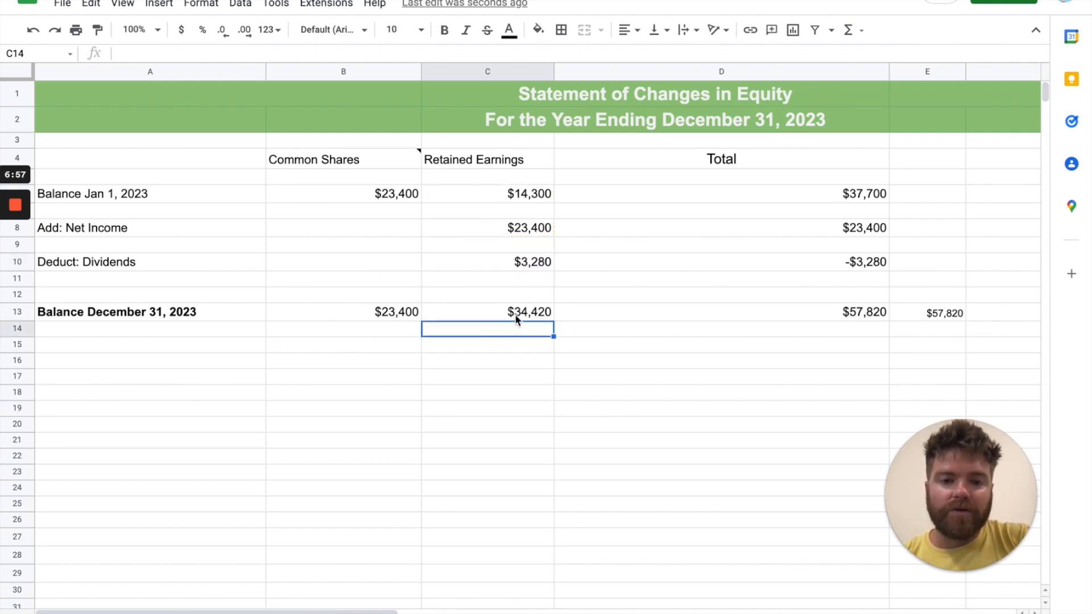
# Compare the December 31, 2023 closing balances and their formulas in C13 and D13 with the cross-check sum in E13
pyautogui.click(539, 316)
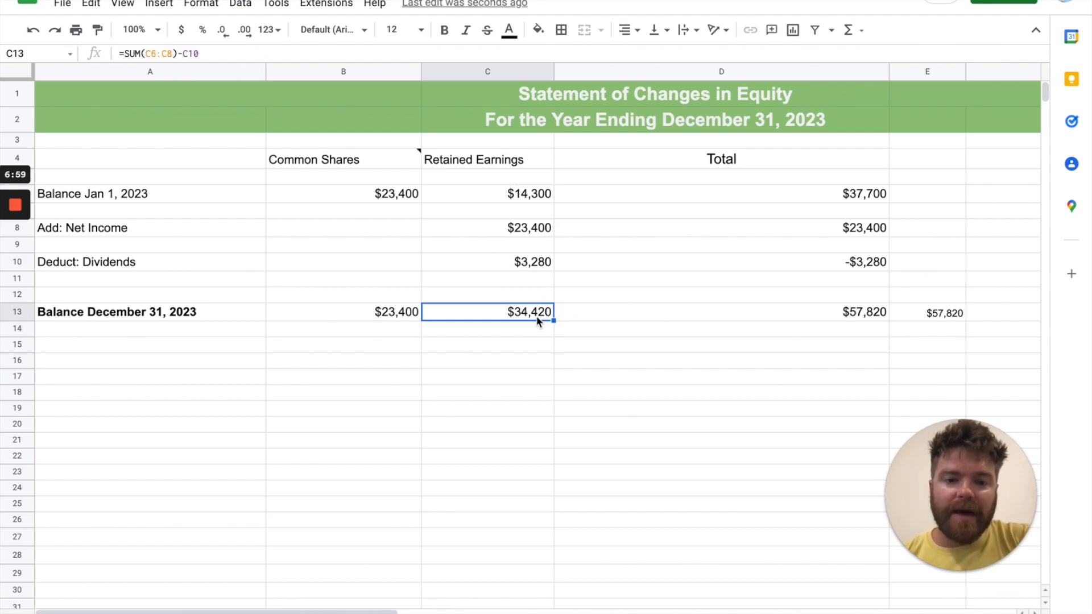
pyautogui.click(724, 314)
pyautogui.click(406, 318)
pyautogui.click(486, 312)
pyautogui.click(728, 314)
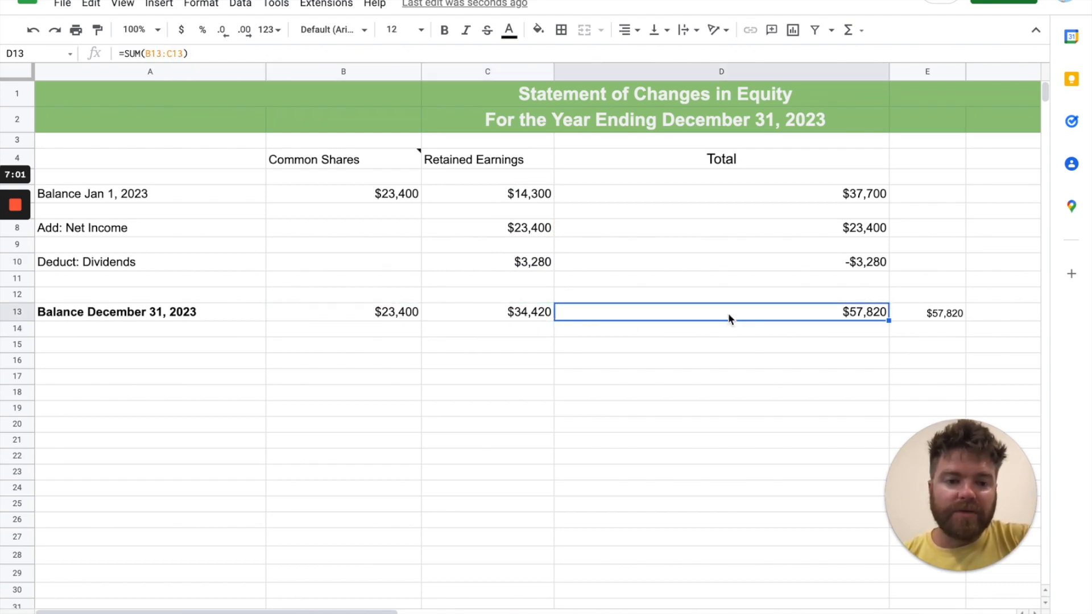
pyautogui.click(934, 317)
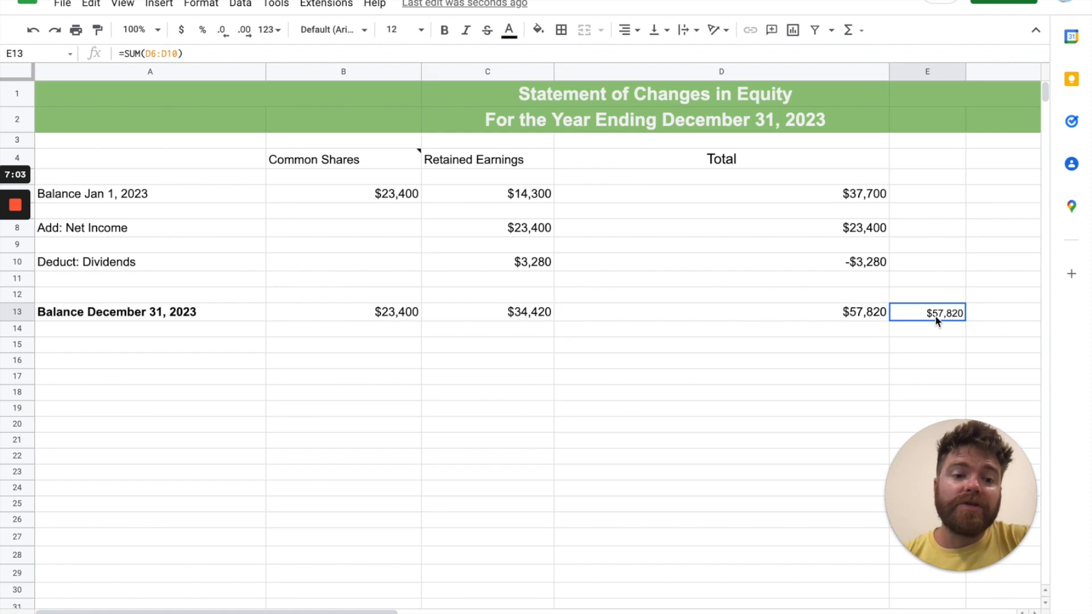
pyautogui.moveTo(873, 195); pyautogui.dragTo(871, 263)
pyautogui.click(923, 314)
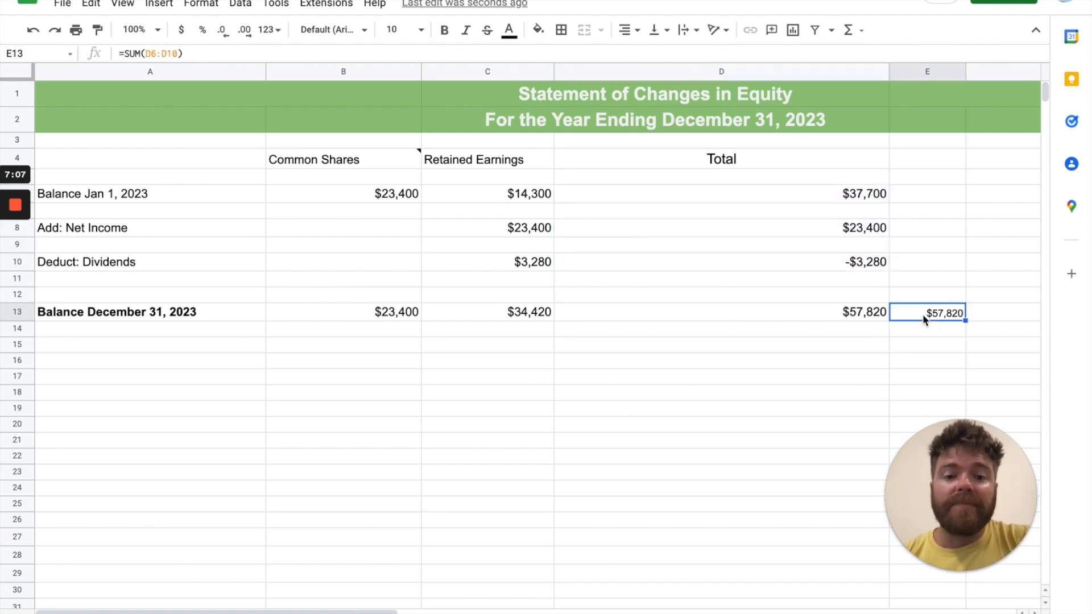
# Try to make the Retained Earnings dividends in C10 negative by appending *-1 to the amount, and undo the edit
pyautogui.click(527, 265)
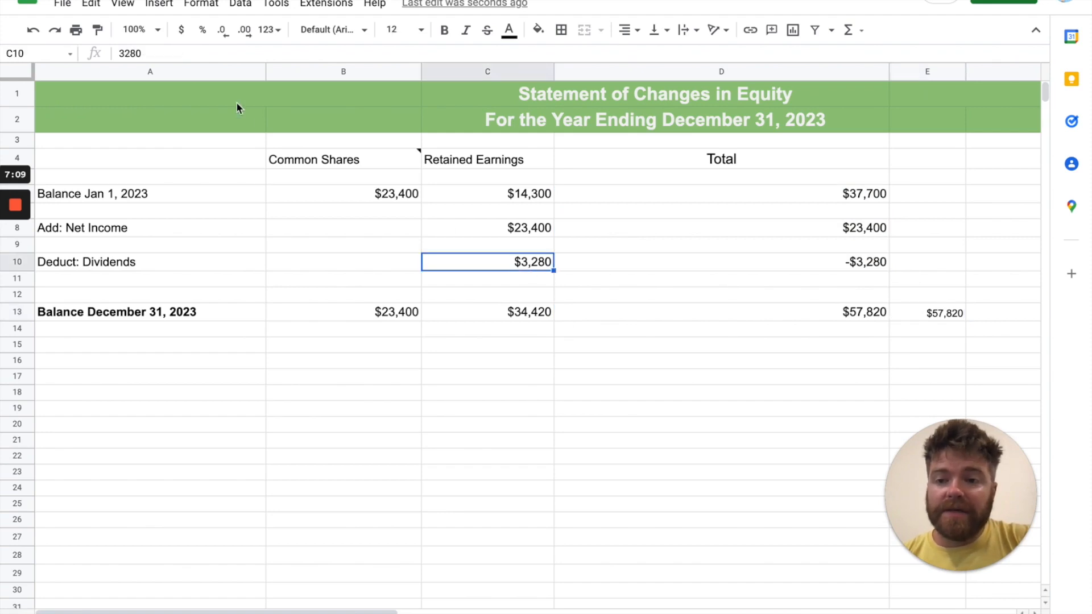
pyautogui.click(169, 53)
pyautogui.write('*-1')
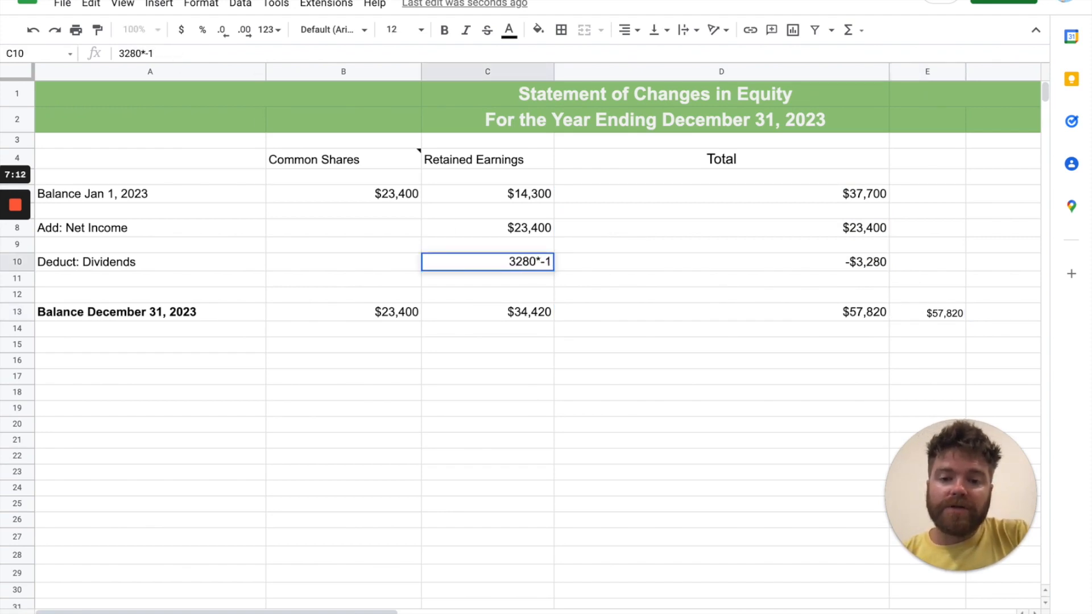
pyautogui.press('Return')
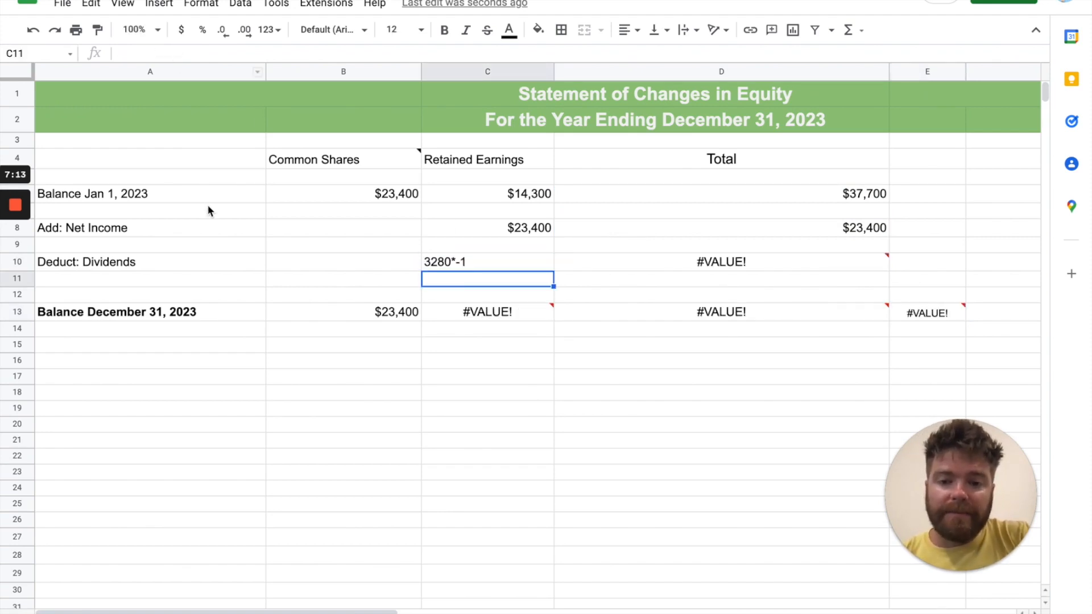
pyautogui.hotkey('ctrl', 'z')
# Change the Retained Earnings dividends amount in C10 to -3280
pyautogui.click(516, 315)
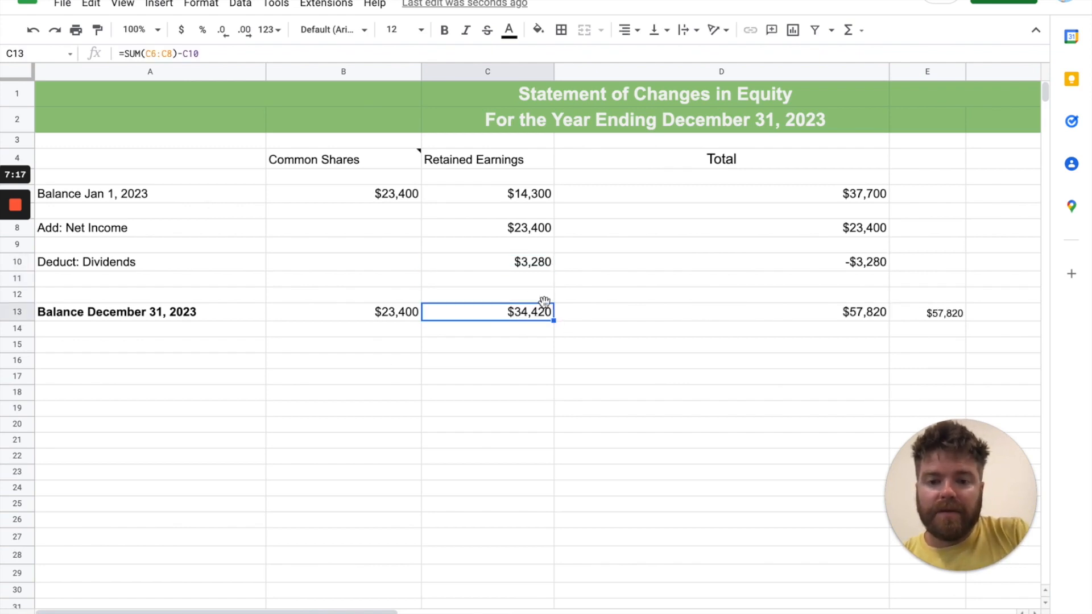
pyautogui.click(519, 264)
pyautogui.click(121, 53)
pyautogui.write('-')
pyautogui.press('Return')
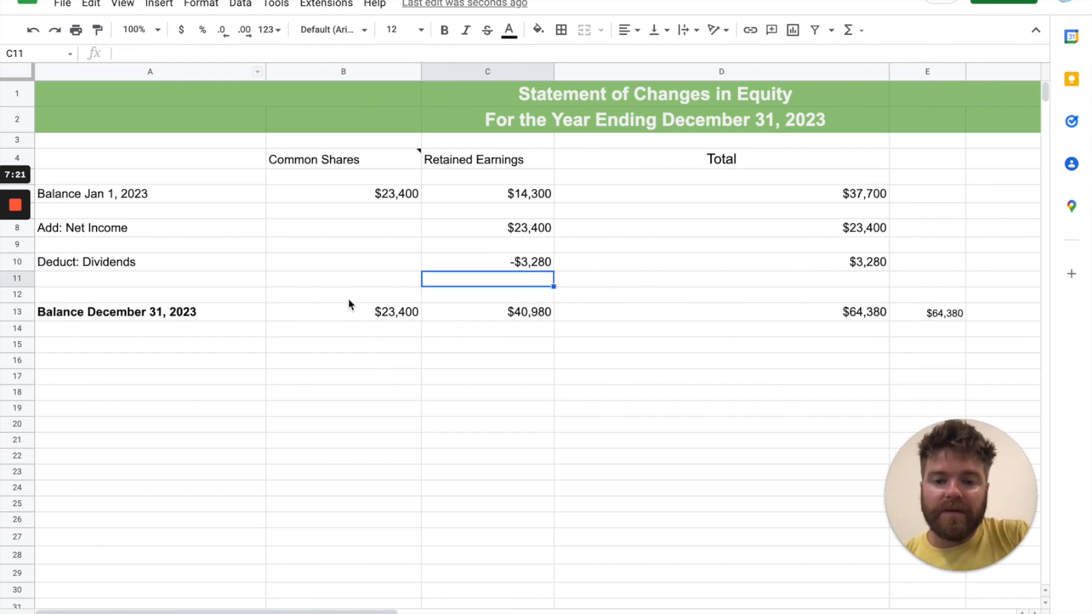
# Replace the December 31, 2023 Retained Earnings formula in C13 with a SUM of C6:C10
pyautogui.click(529, 312)
pyautogui.press('Delete')
pyautogui.write('=')
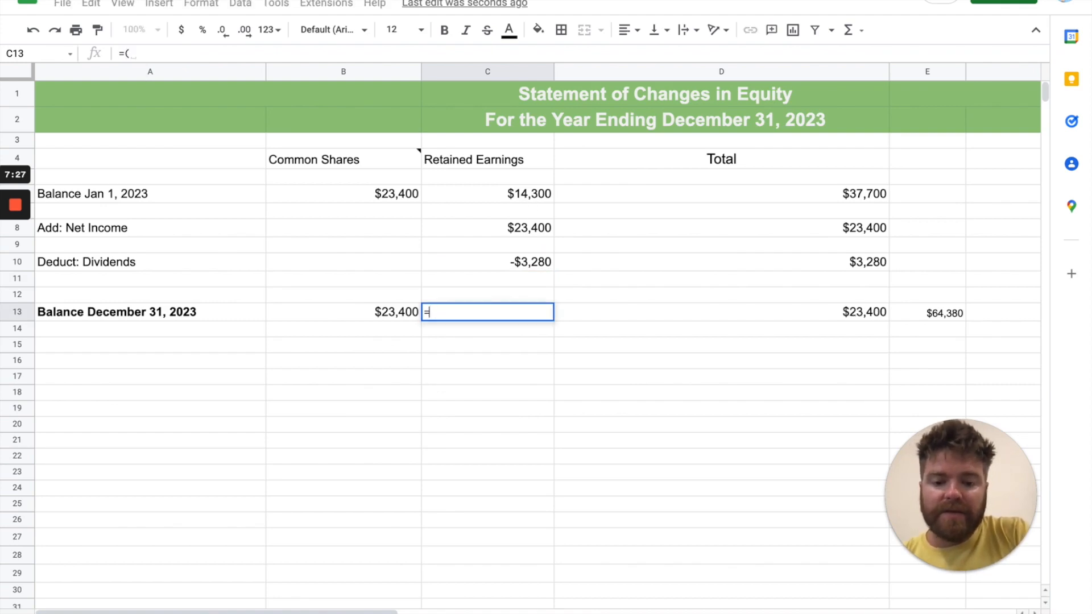
pyautogui.write('SUM(')
pyautogui.moveTo(520, 198); pyautogui.dragTo(520, 259)
pyautogui.press('Return')
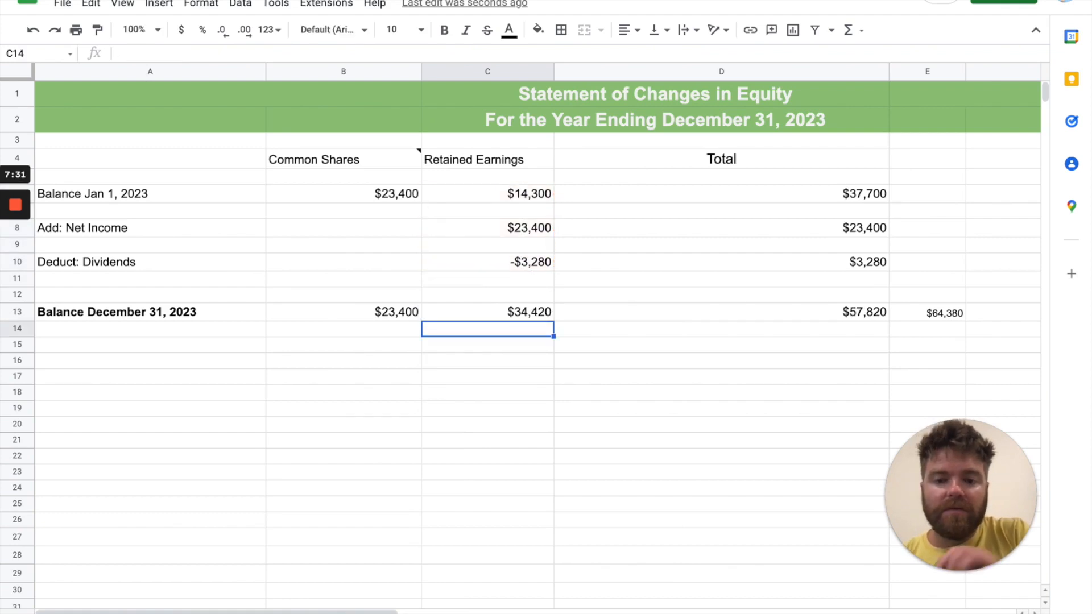
pyautogui.click(839, 315)
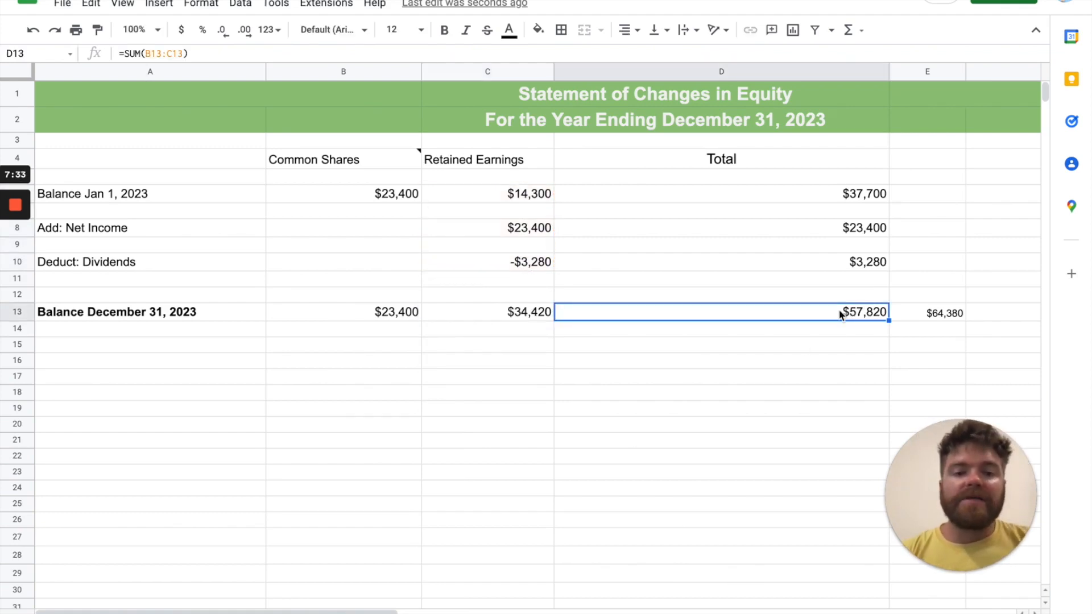
pyautogui.click(933, 313)
pyautogui.write('=')
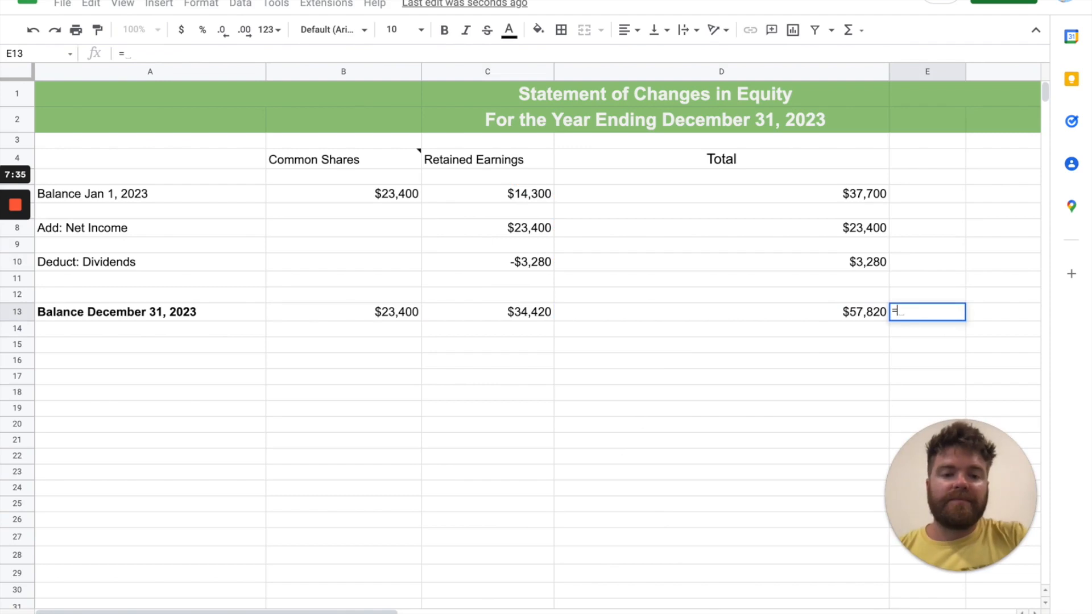
pyautogui.write('SUM')
pyautogui.press('BackSpace')
pyautogui.press('BackSpace')
pyautogui.press('BackSpace')
pyautogui.press('BackSpace')
# Shorten the dividends formula in the Total column (D10) to =C10, removing the multiplication by -1
pyautogui.click(861, 267)
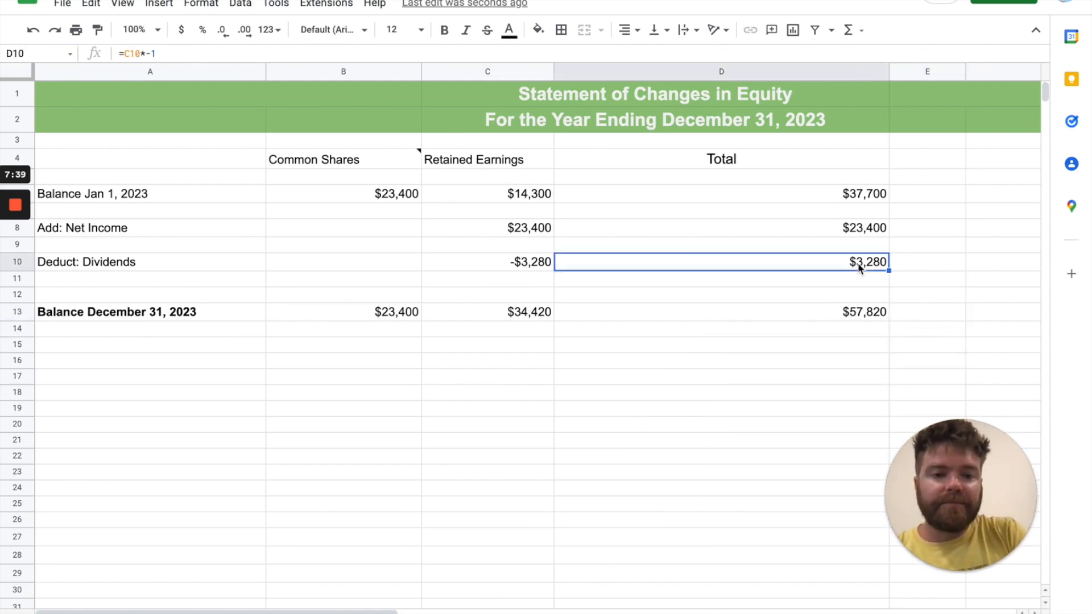
pyautogui.click(141, 53)
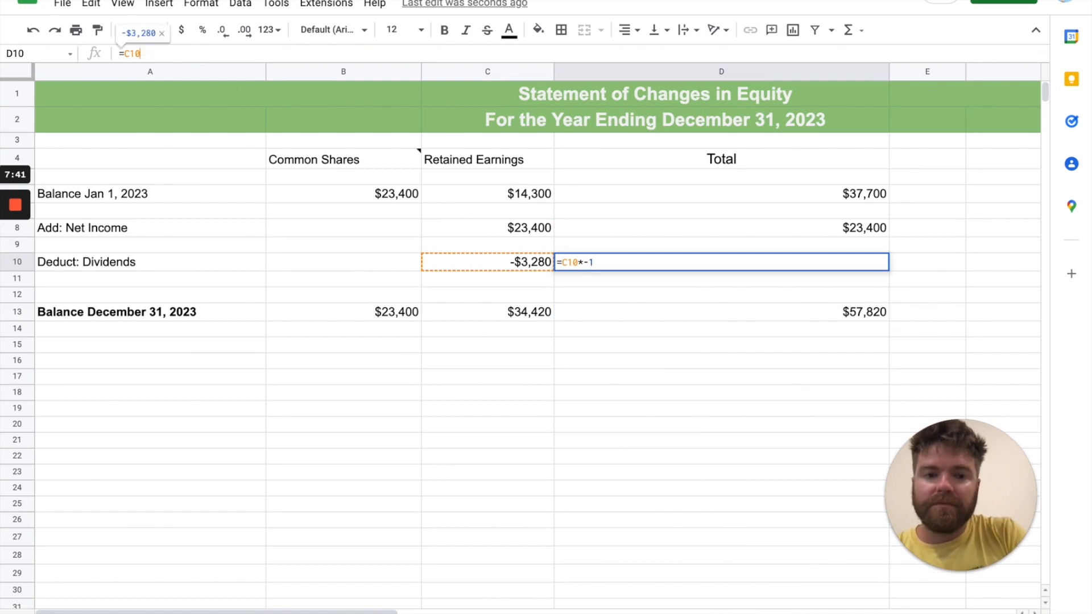
pyautogui.press('Return')
pyautogui.click(882, 297)
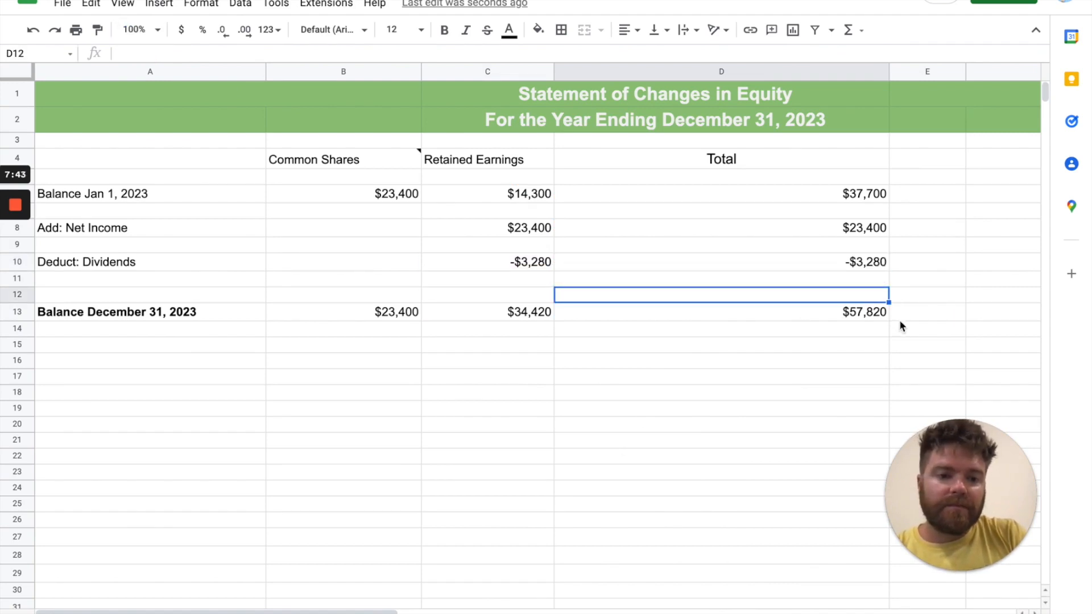
# Enter a cross-check in E13 that sums D6:D10 of the Total column
pyautogui.click(899, 319)
pyautogui.write('SUM(')
pyautogui.press('BackSpace')
pyautogui.press('BackSpace')
pyautogui.press('BackSpace')
pyautogui.press('BackSpace')
pyautogui.write('=SUM(')
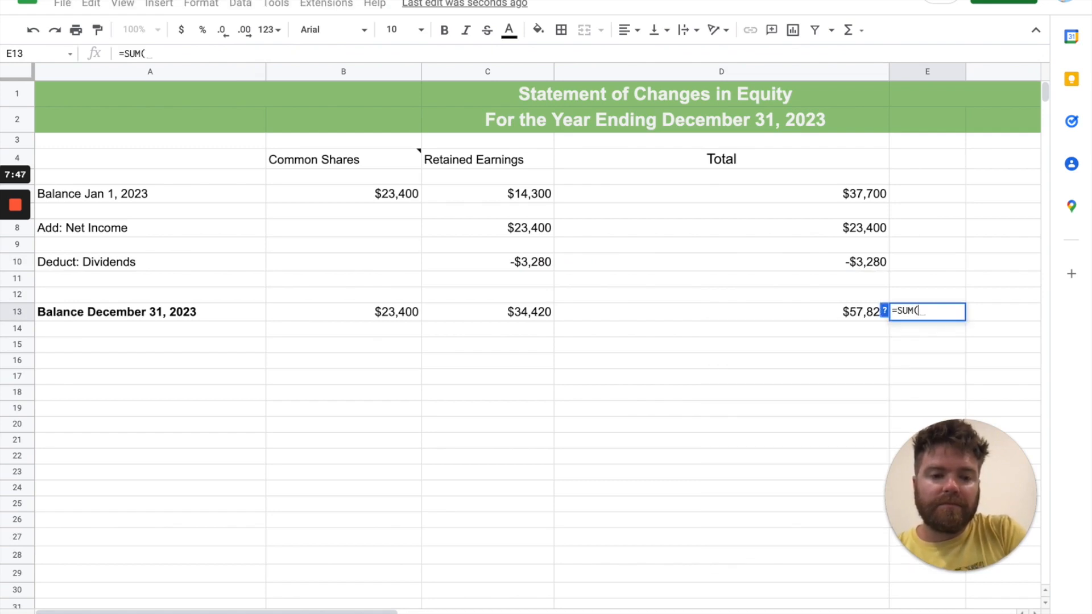
pyautogui.moveTo(879, 195); pyautogui.dragTo(863, 261)
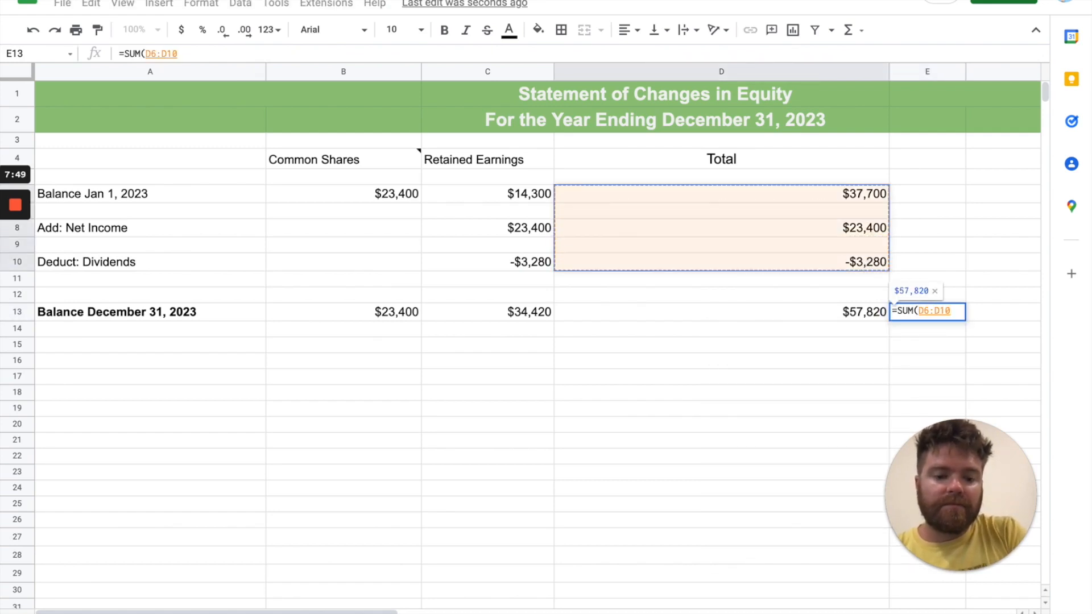
pyautogui.press('Return')
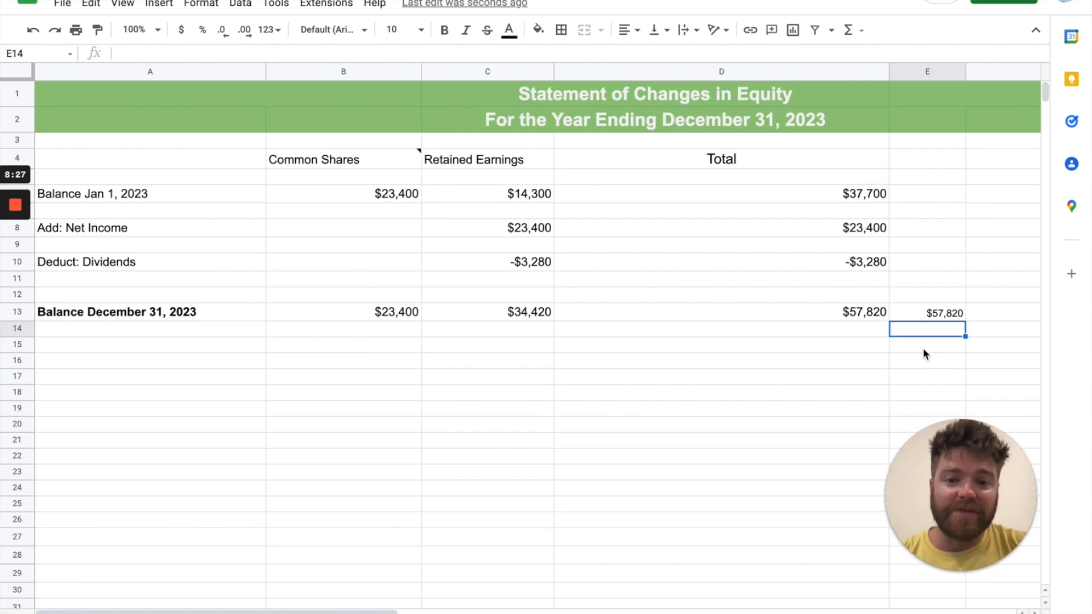
# Copy the formatting of the closing total in D13 onto the cross-check in E13 and compare the two cells
pyautogui.click(851, 313)
pyautogui.click(98, 29)
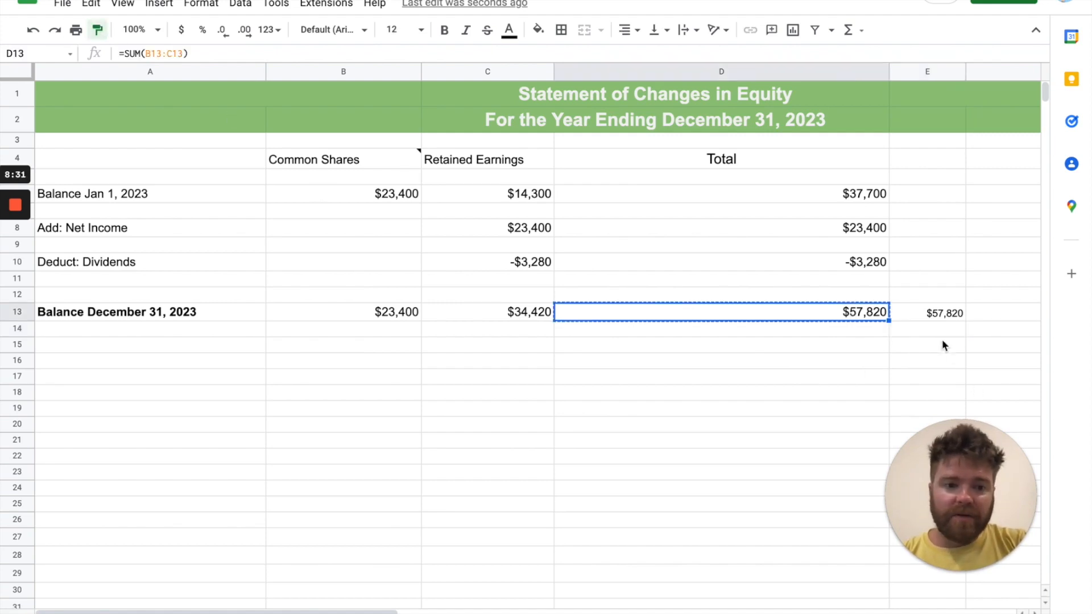
pyautogui.click(943, 313)
pyautogui.click(847, 360)
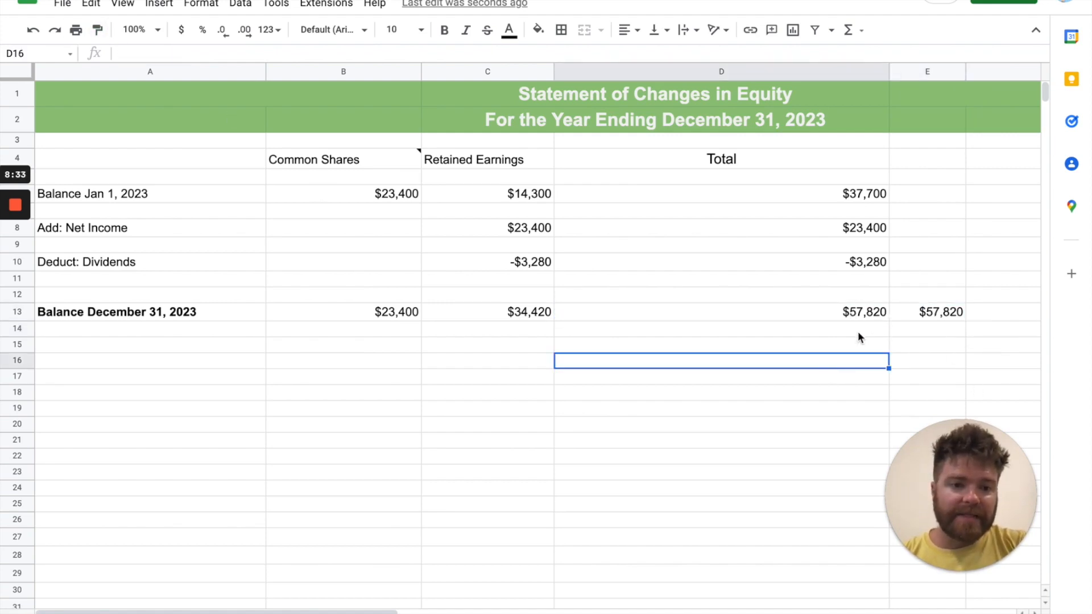
pyautogui.click(869, 316)
pyautogui.press('Right')
pyautogui.press('Left')
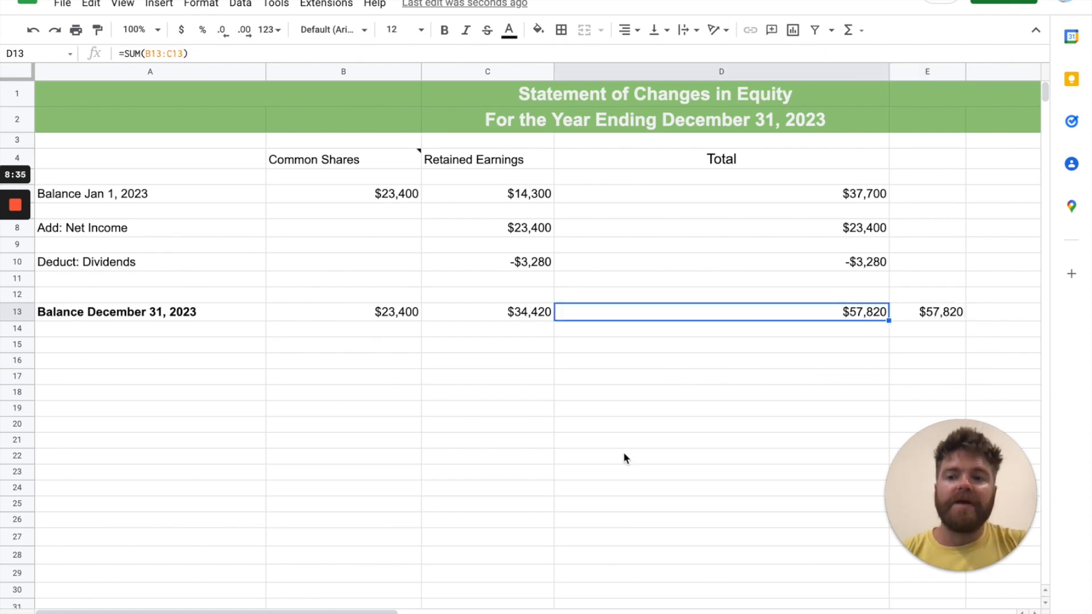